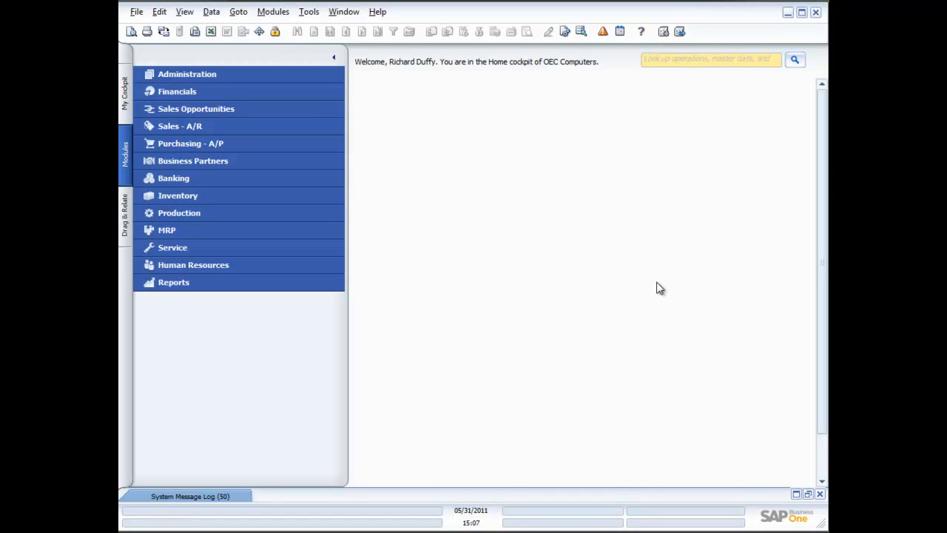
Open Item Master Data from the Inventory module and browse to the first item record
left_click(182, 197)
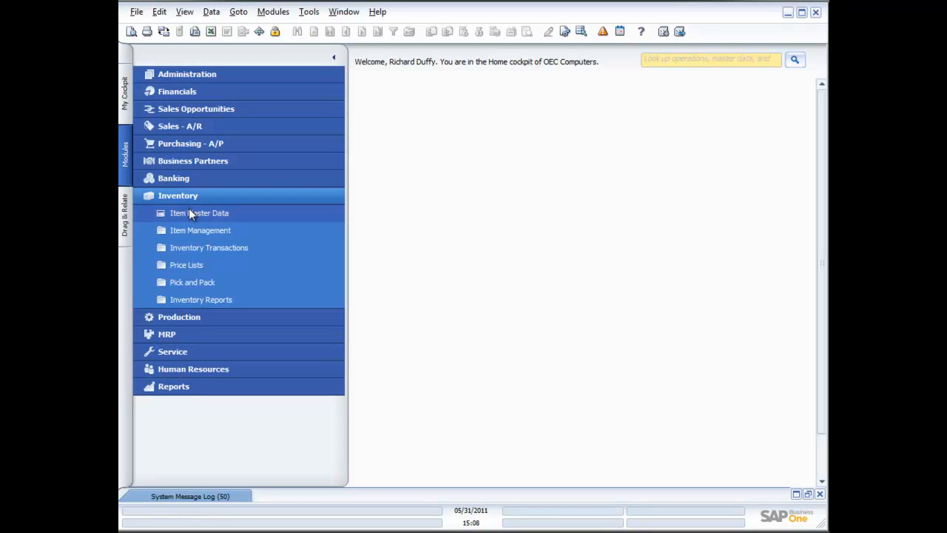
left_click(190, 212)
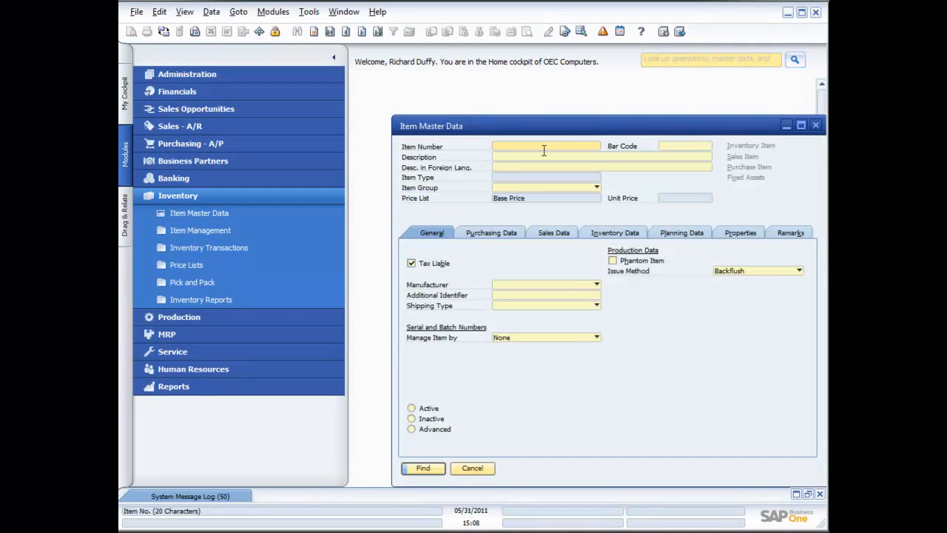
left_click_drag(560, 132, 521, 103)
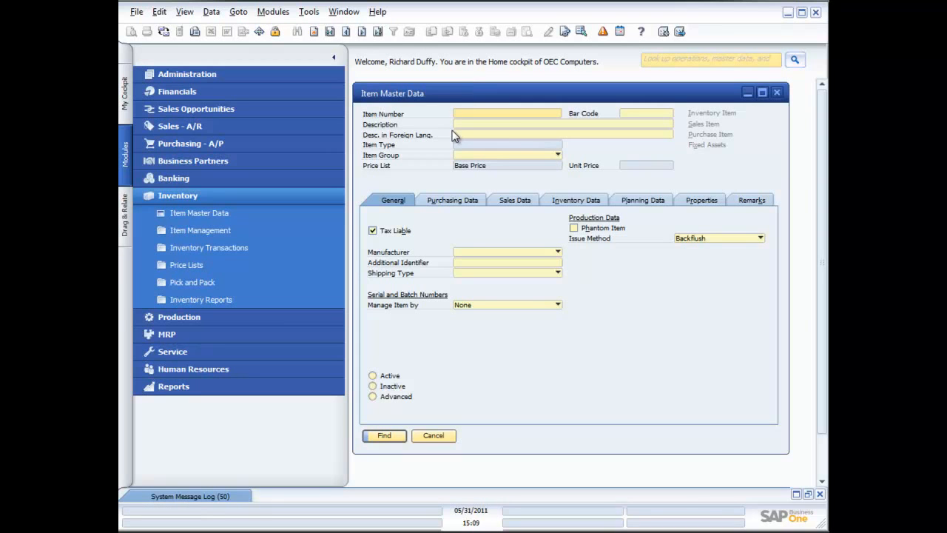
left_click(331, 31)
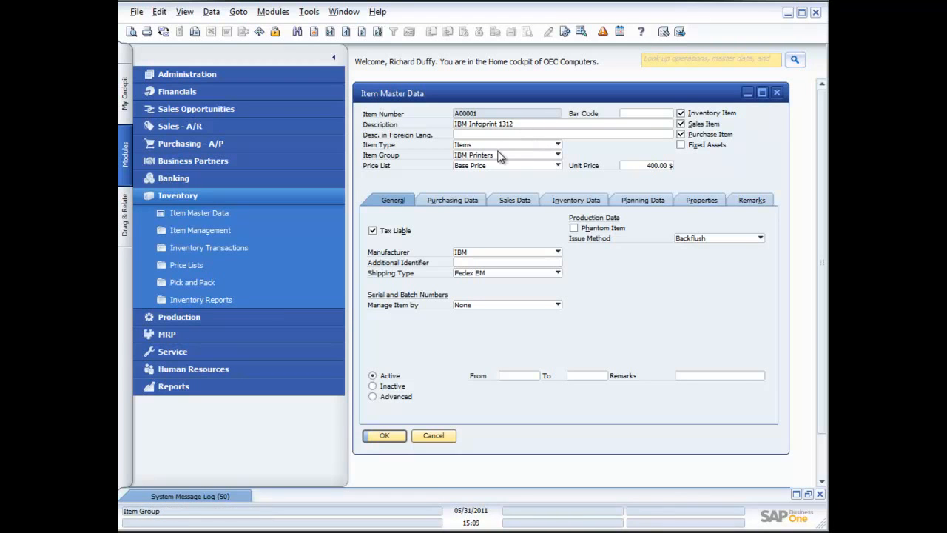
Examine the item group and manufacturer options available for the IBM Infoprint 1312 item
left_click(560, 150)
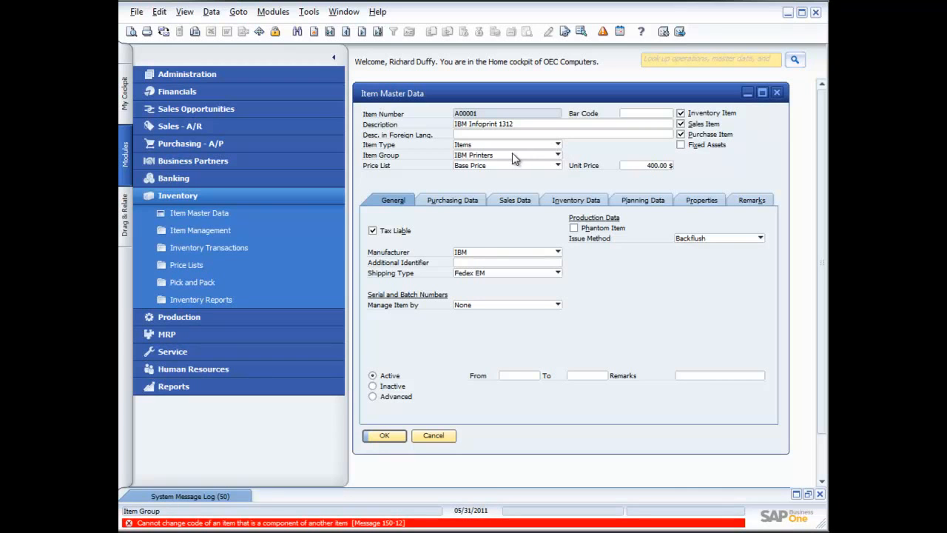
left_click(557, 156)
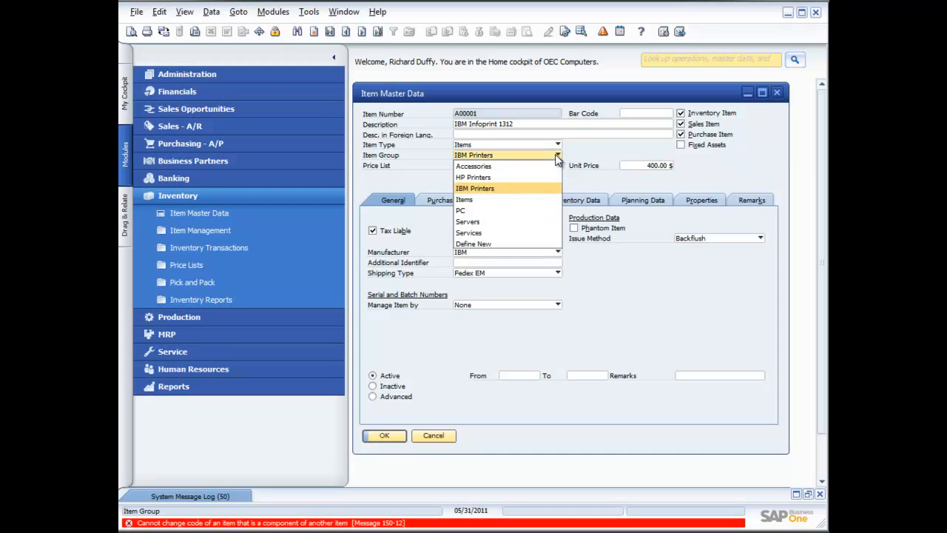
left_click(599, 157)
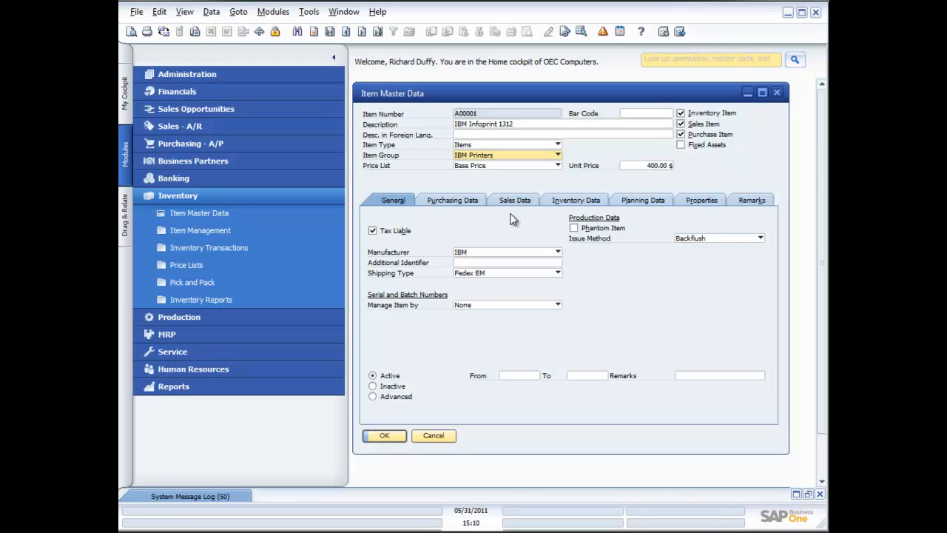
left_click(681, 135)
left_click(558, 253)
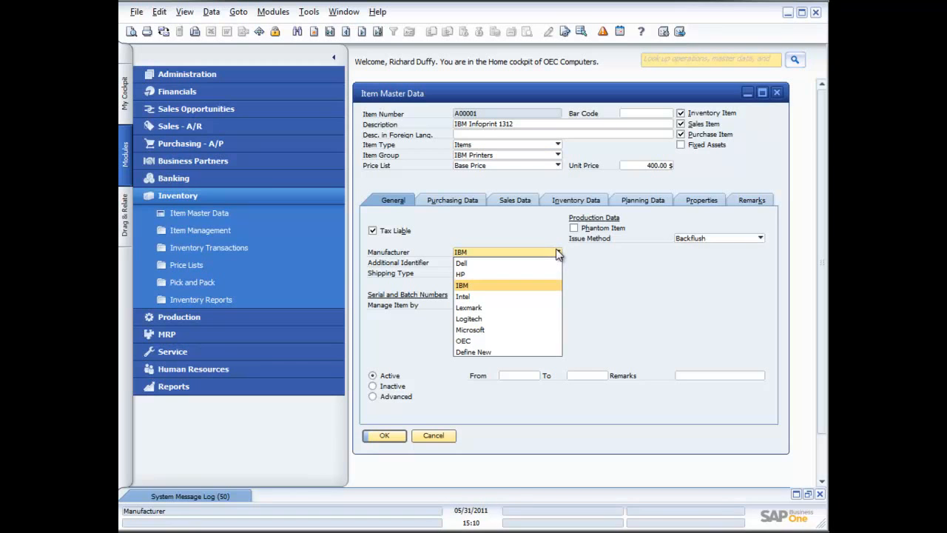
left_click(611, 282)
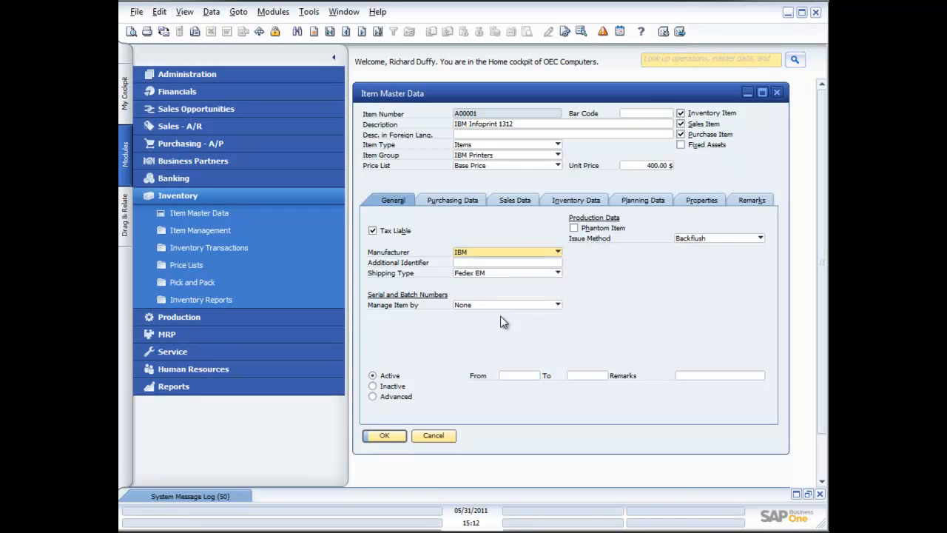
Browse the item's Purchasing Data, Sales Data and Inventory Data tabs
left_click(453, 205)
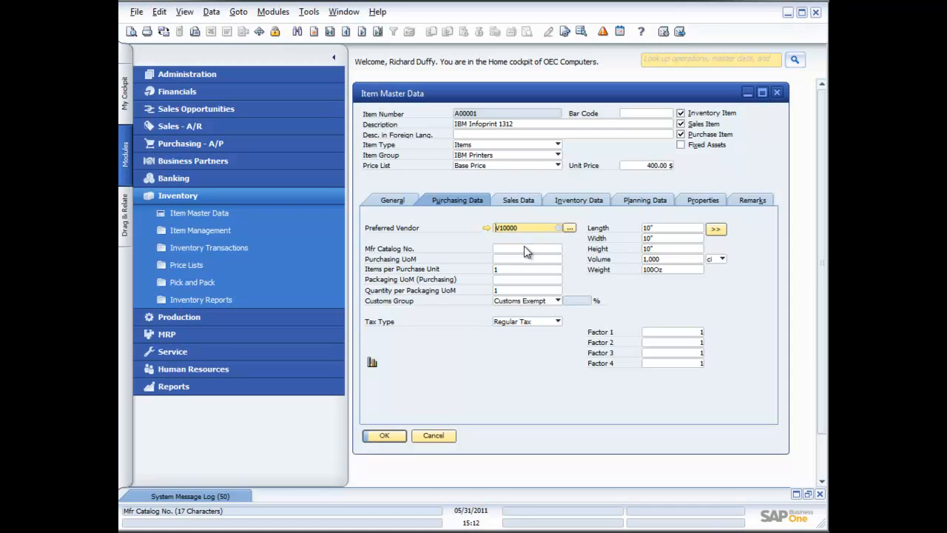
left_click(515, 201)
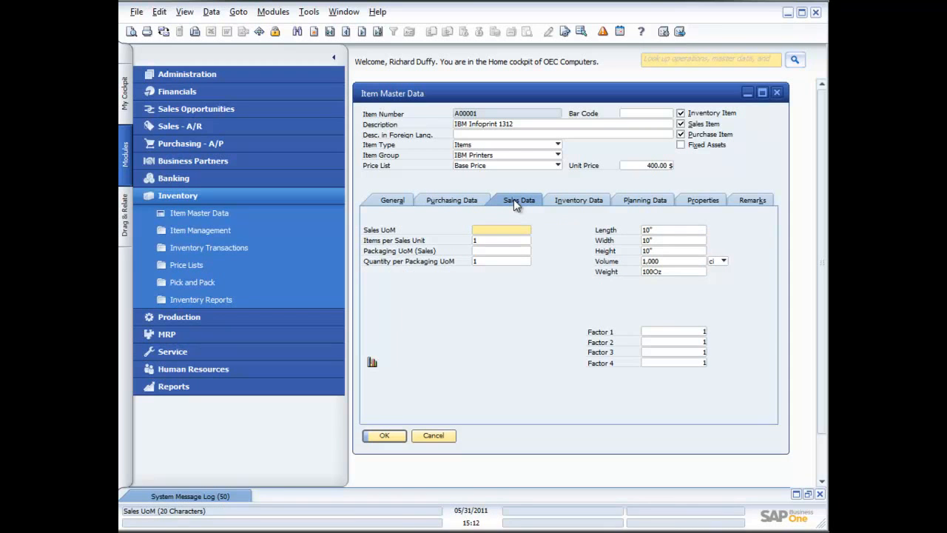
left_click(455, 201)
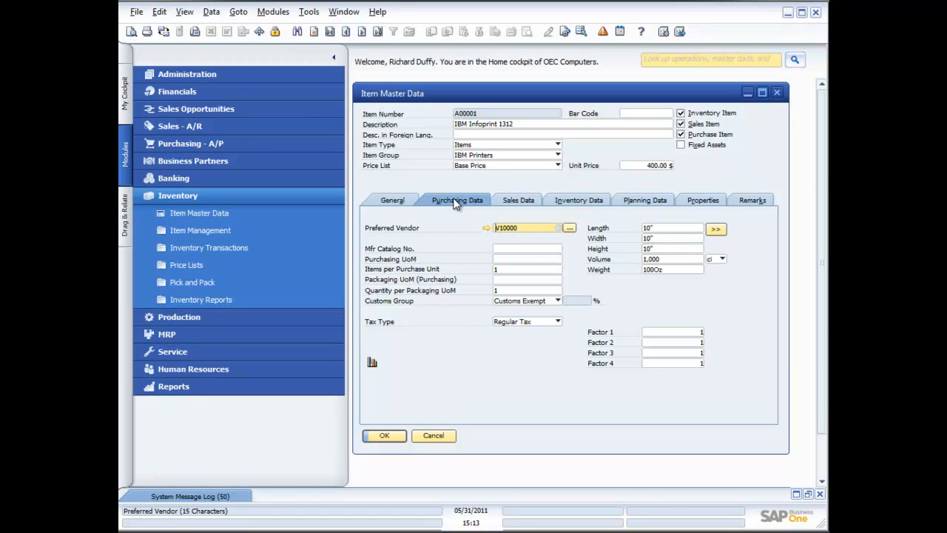
left_click(524, 204)
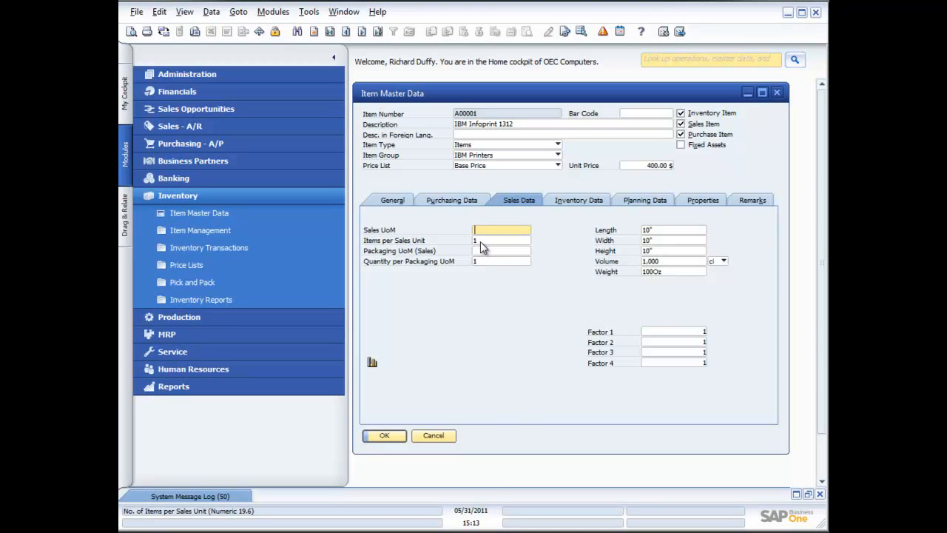
left_click(581, 199)
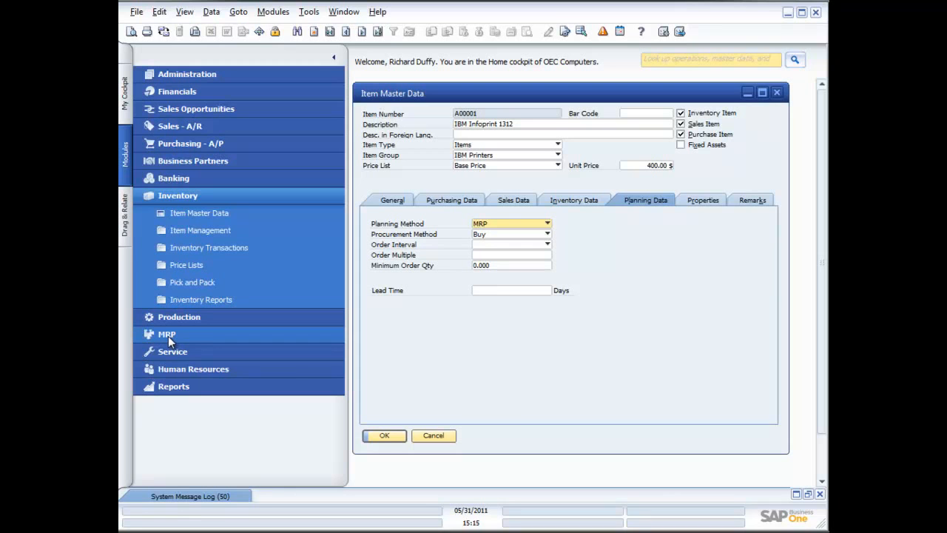
Examine the planning method and procurement method options on the item's planning data
left_click(546, 224)
left_click(545, 224)
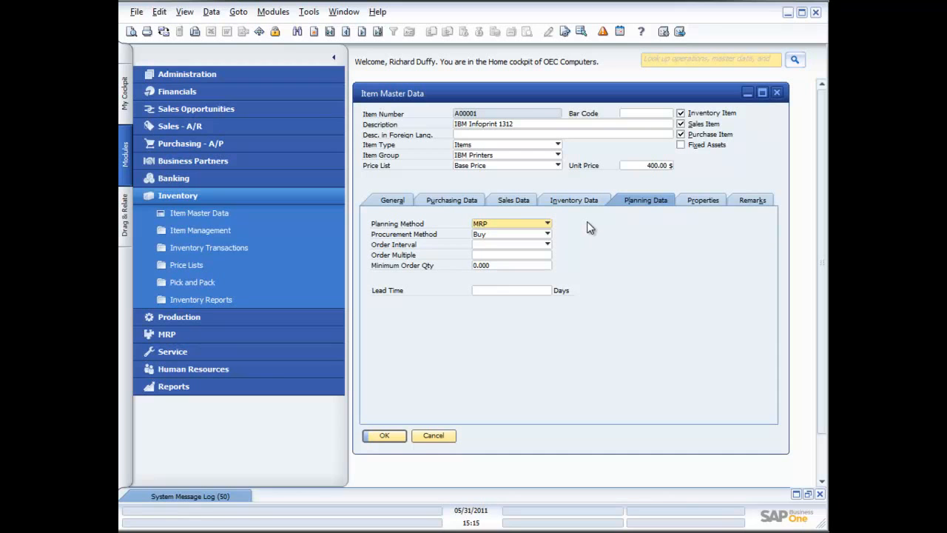
left_click(548, 234)
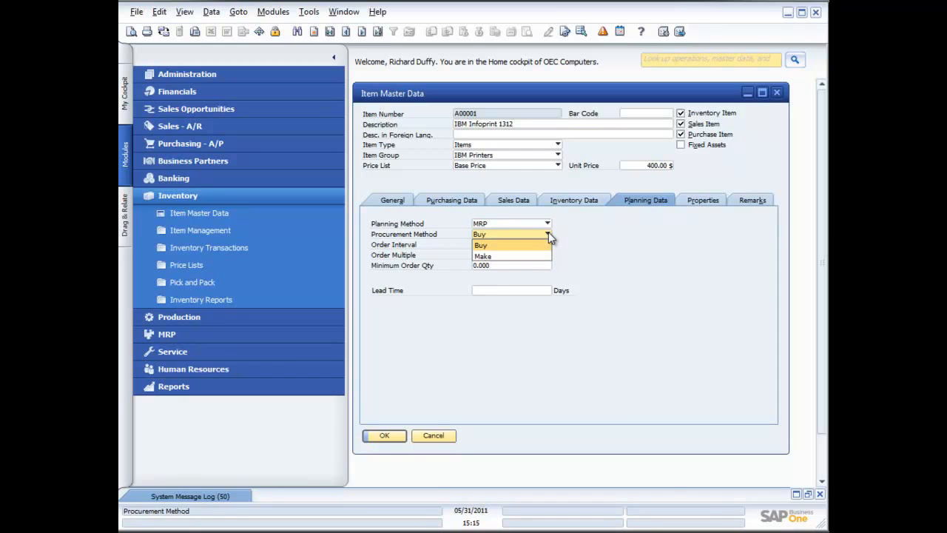
left_click(599, 247)
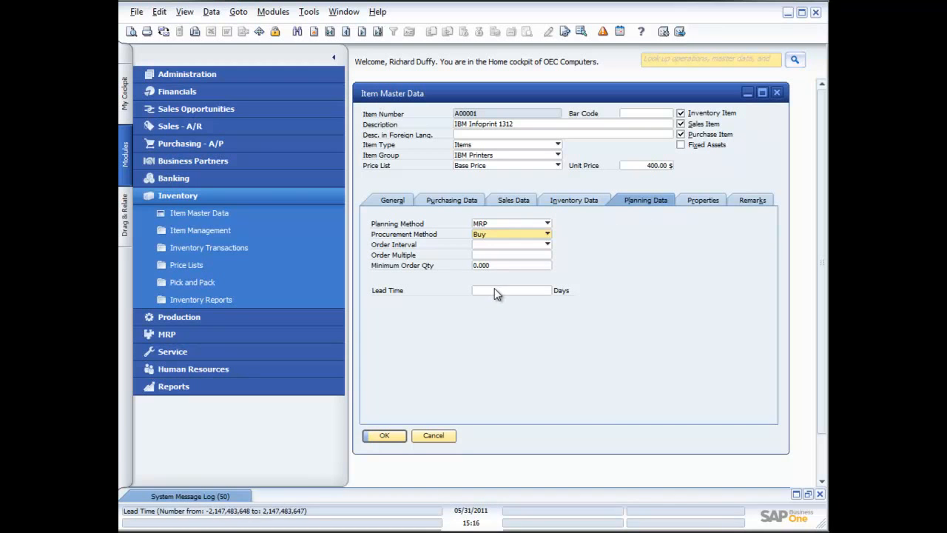
Review the item's Properties list and Remarks, then return to the General tab
left_click(707, 202)
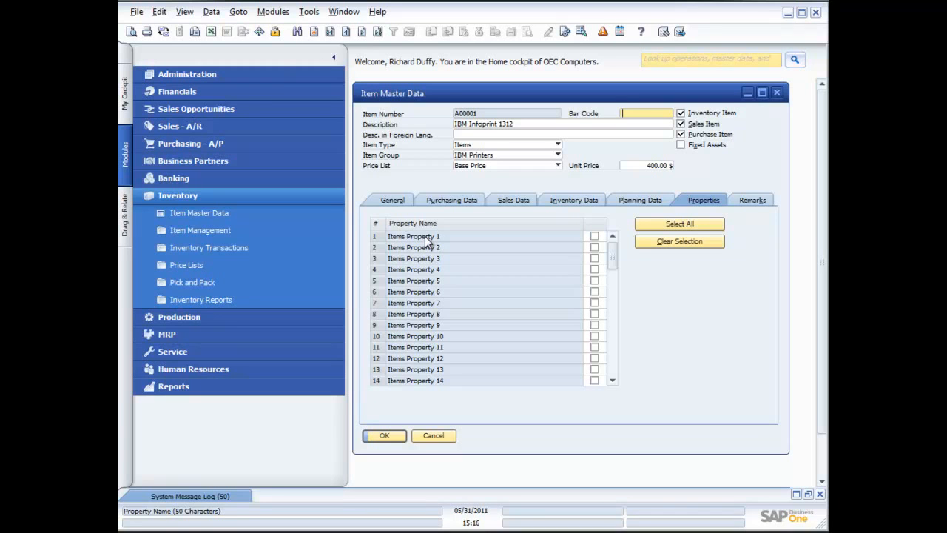
left_click_drag(611, 255, 616, 371)
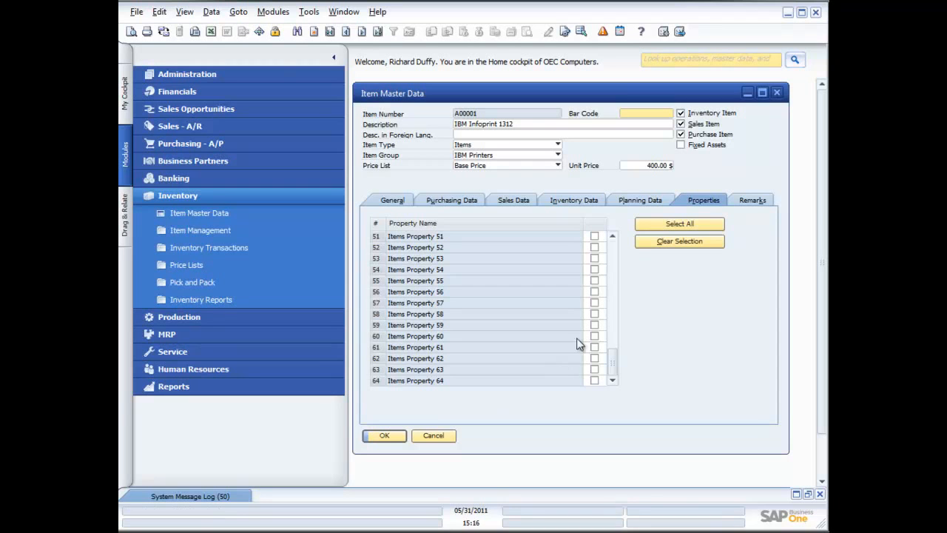
left_click(753, 200)
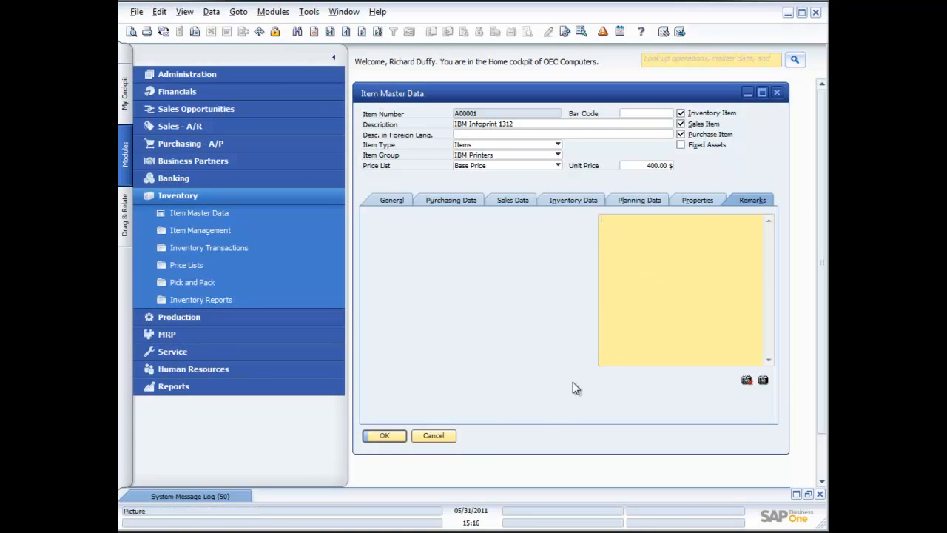
left_click(388, 203)
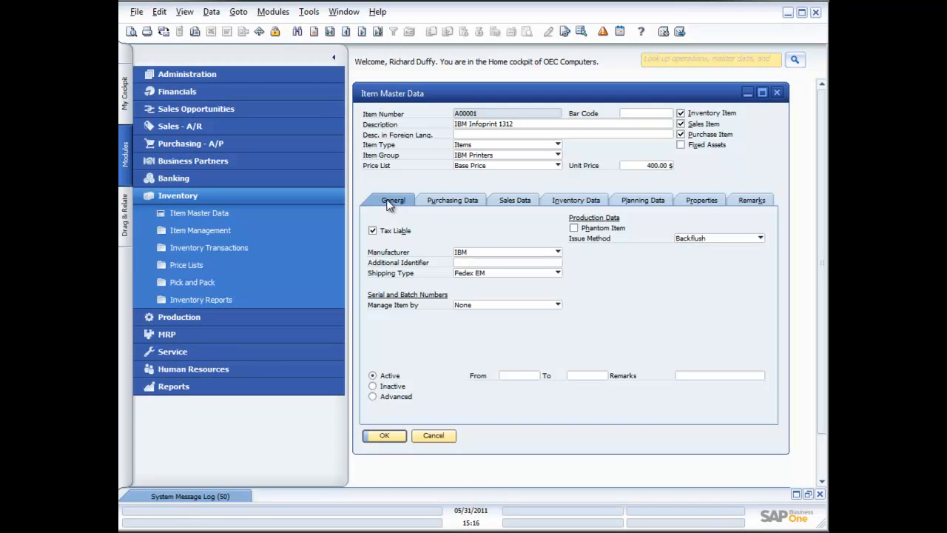
Open the Price Lists window from the Inventory price list folder
left_click(220, 237)
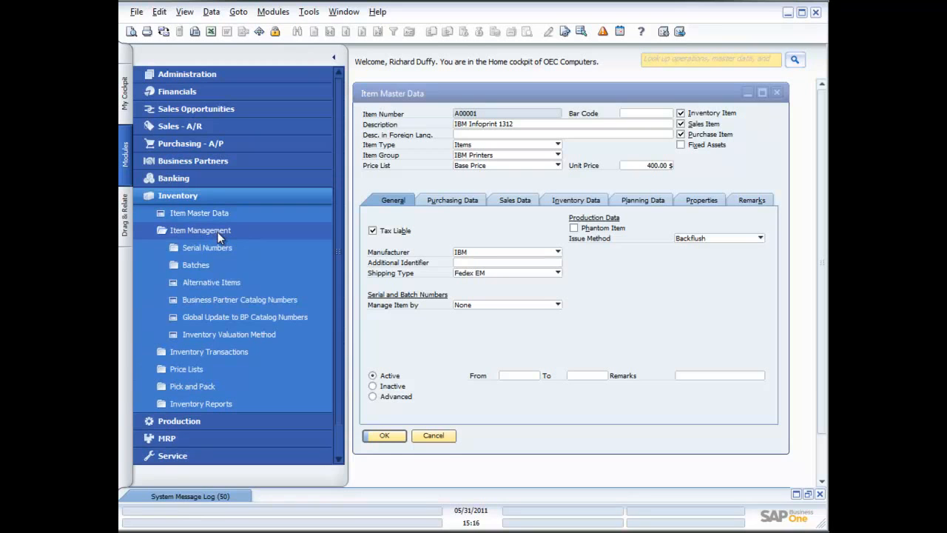
left_click(218, 235)
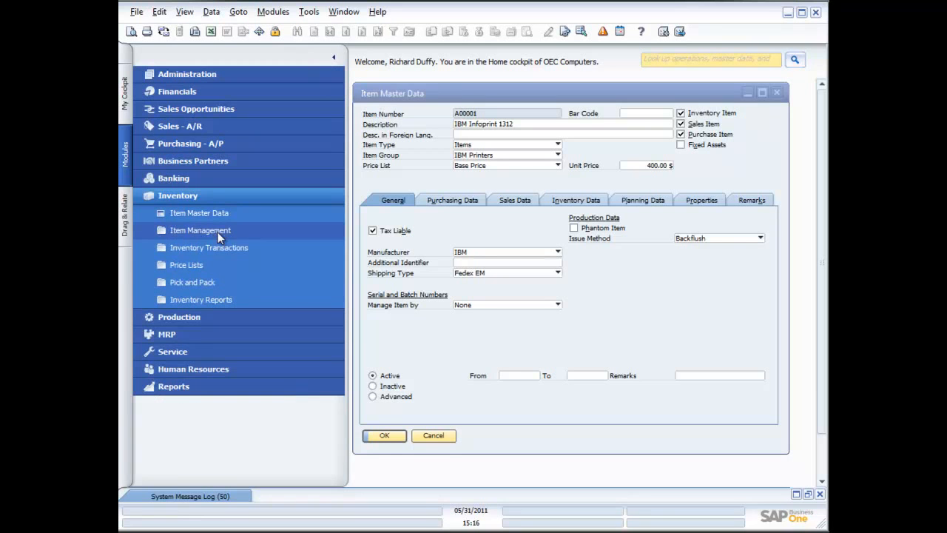
left_click(199, 267)
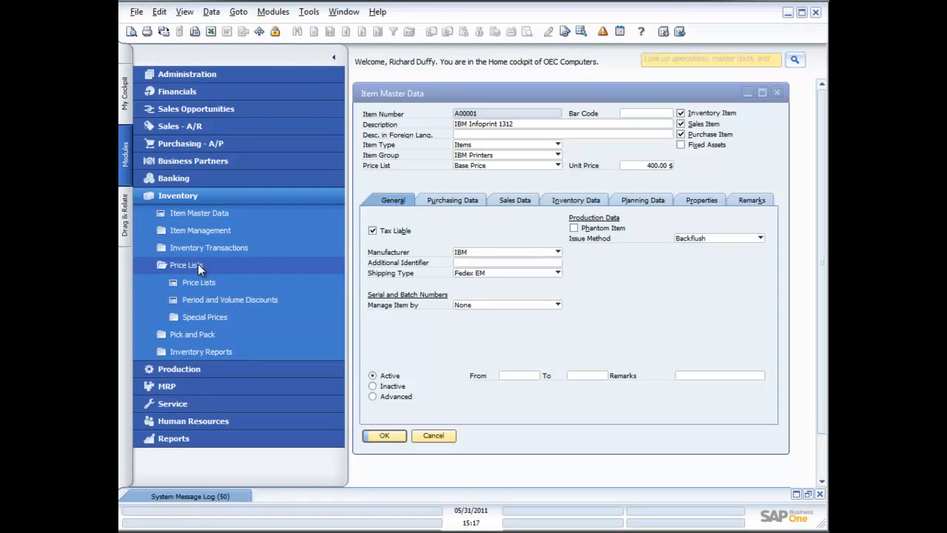
left_click(200, 282)
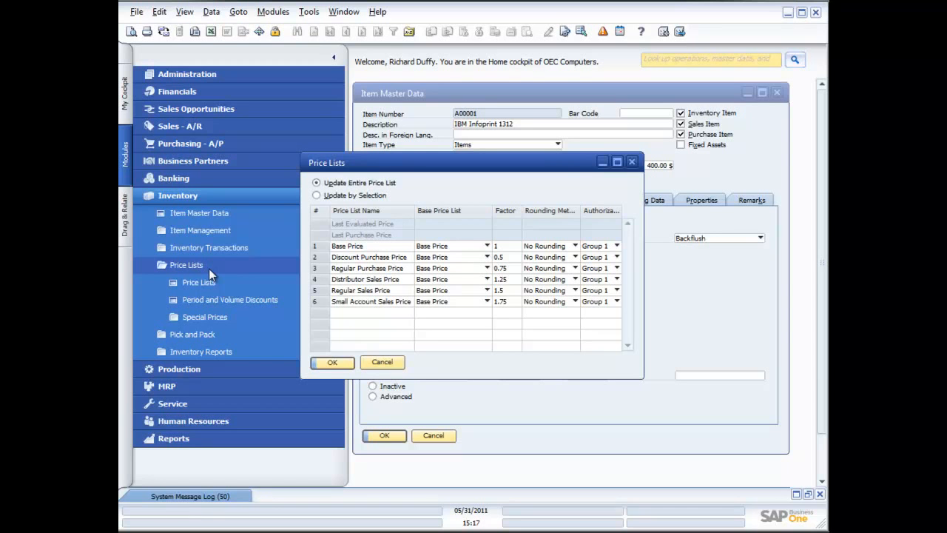
left_click_drag(411, 169, 311, 222)
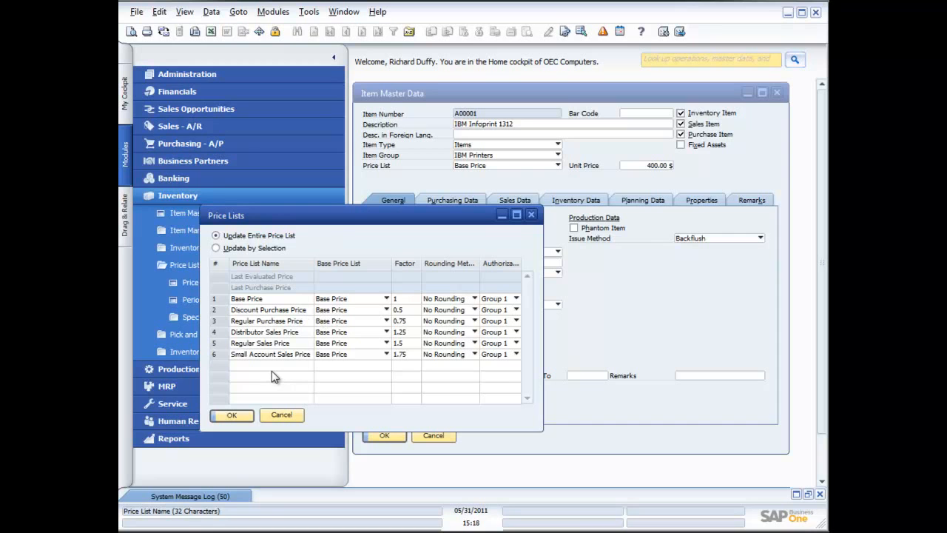
Open the Distributor Sales Price list to review item unit prices, then close both price windows without changes
double_click(220, 354)
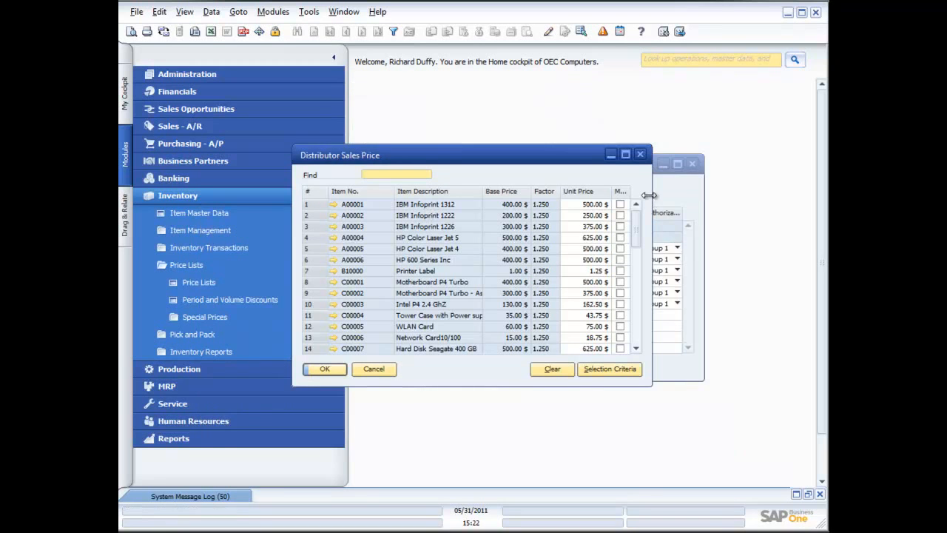
left_click_drag(651, 199, 708, 195)
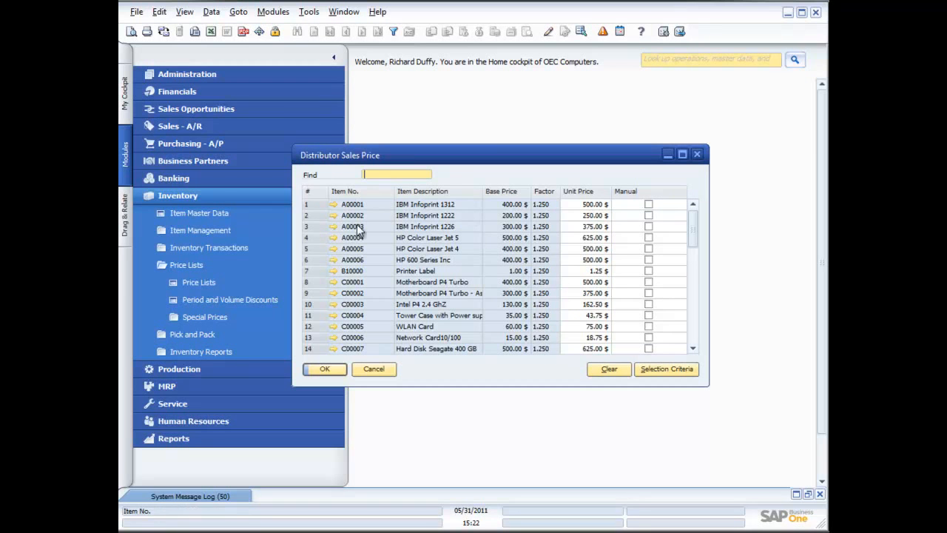
left_click(596, 205)
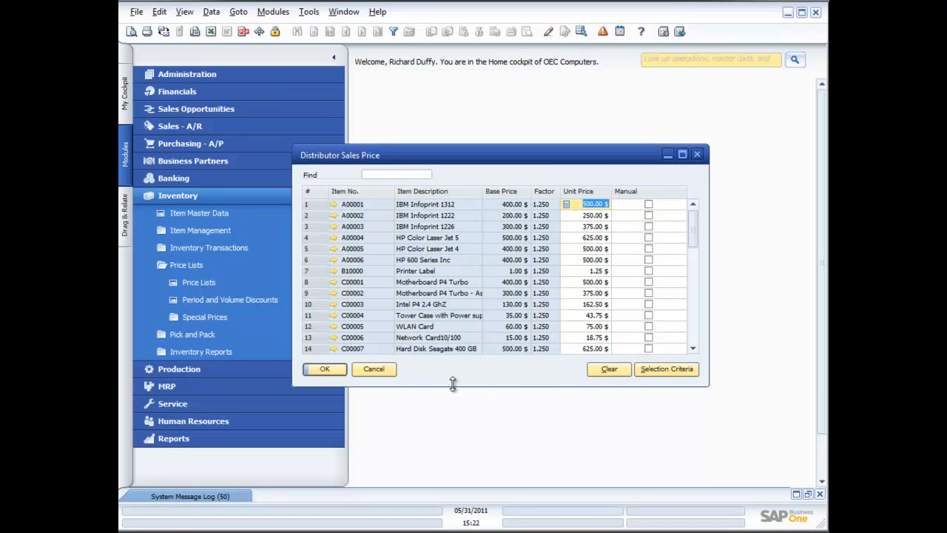
left_click(373, 369)
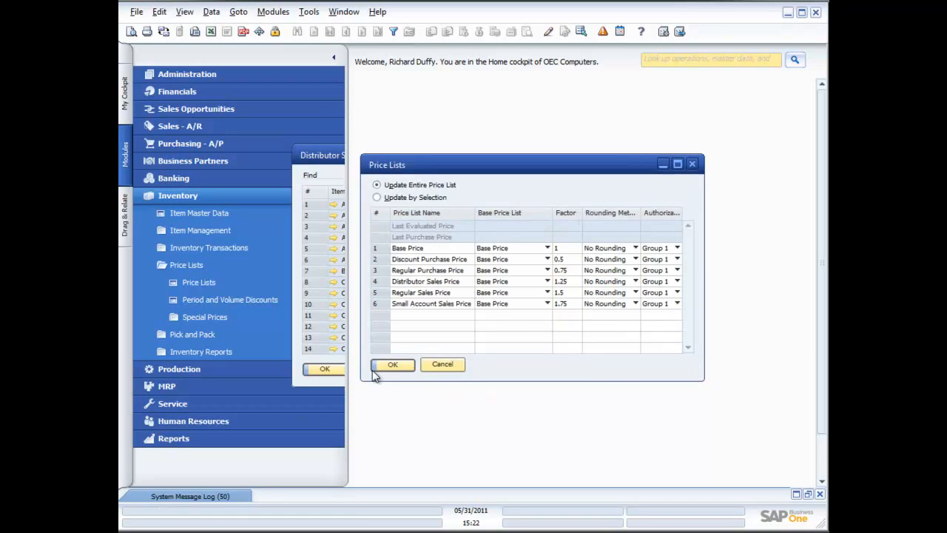
left_click(445, 364)
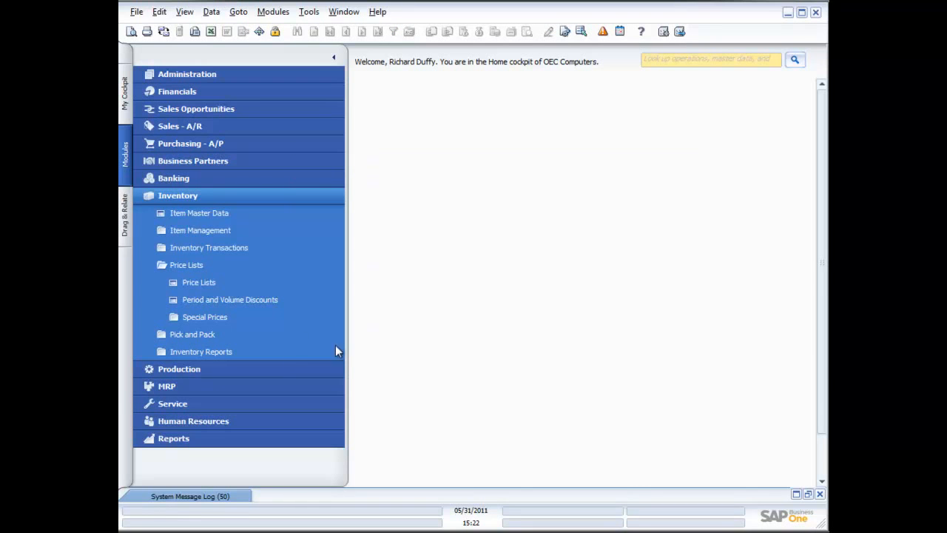
Open Period and Volume Discounts and choose the Small Account Sales Price price list
left_click(245, 296)
left_click_drag(474, 177, 533, 128)
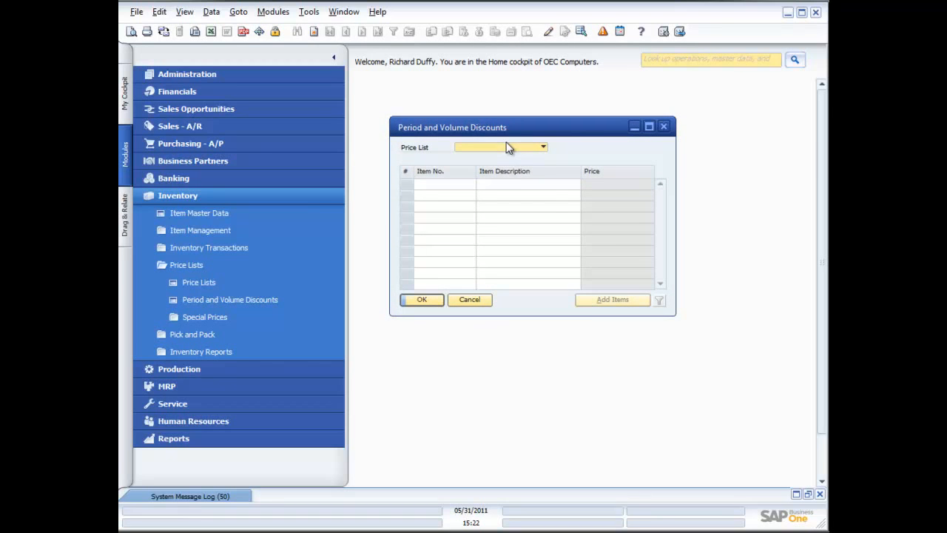
left_click(544, 148)
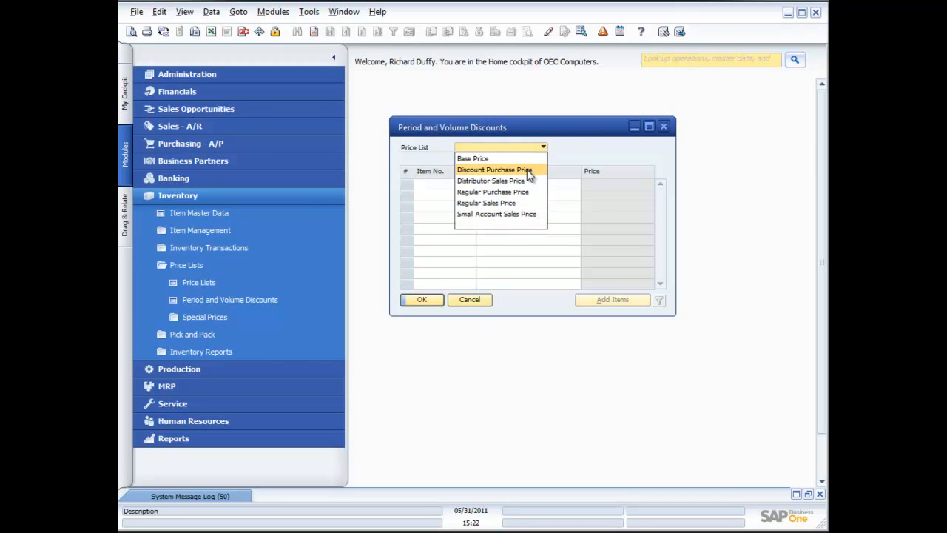
left_click(510, 215)
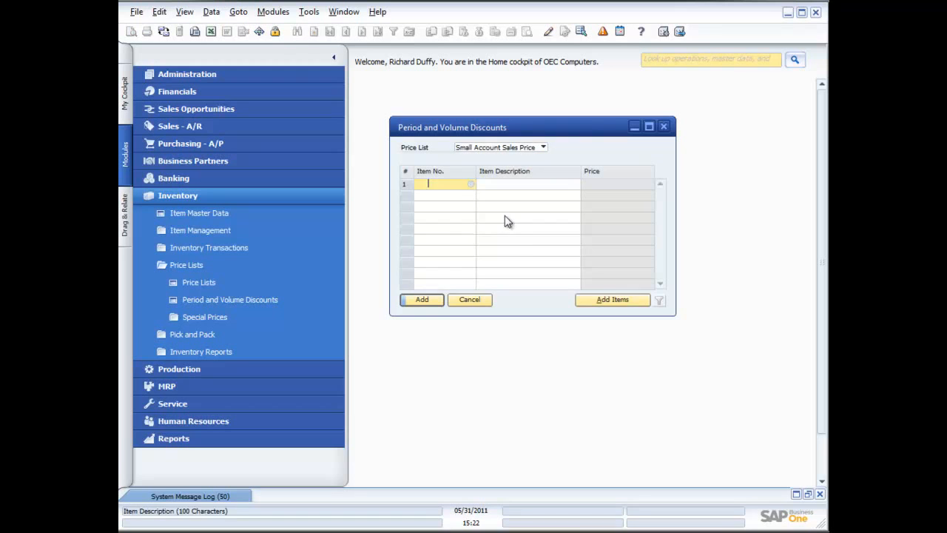
Add item A00001 (IBM Infoprint 1312) to the discount list and open its period discounts
left_click(471, 184)
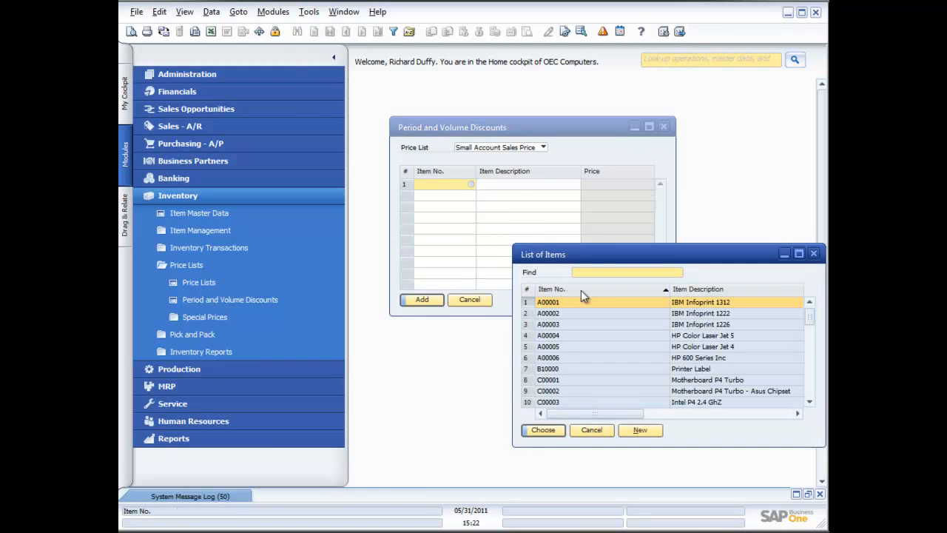
double_click(584, 303)
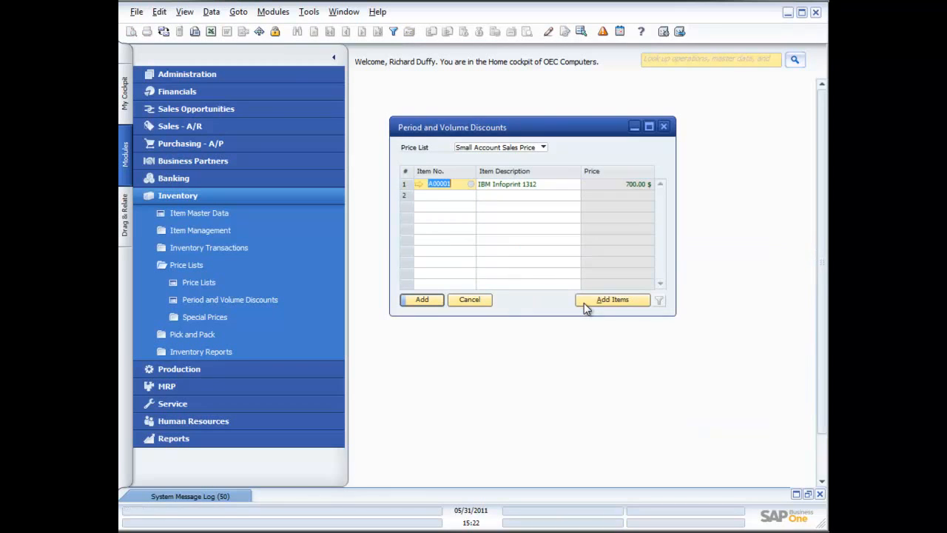
double_click(410, 184)
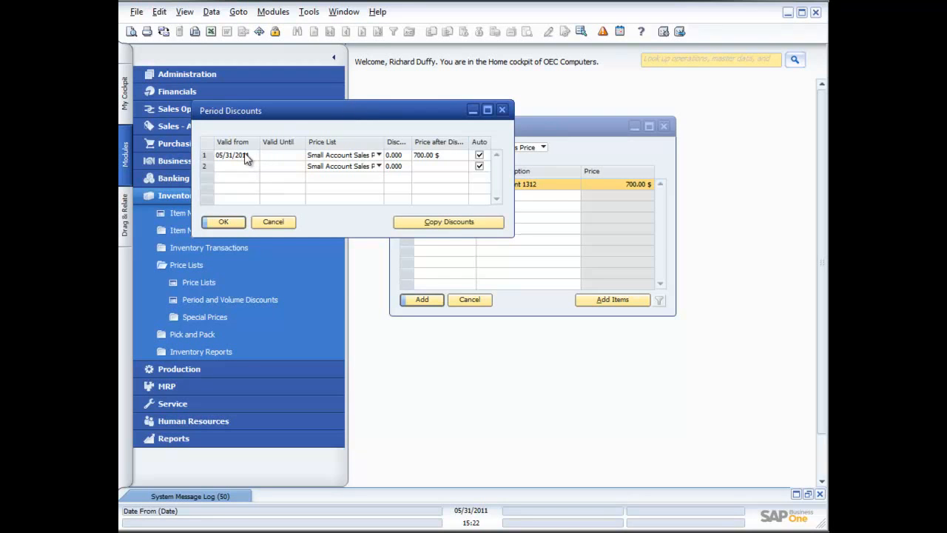
Set the period discount valid until 06/30/2011 with a 5% discount and update it
left_click(275, 158)
left_click(299, 154)
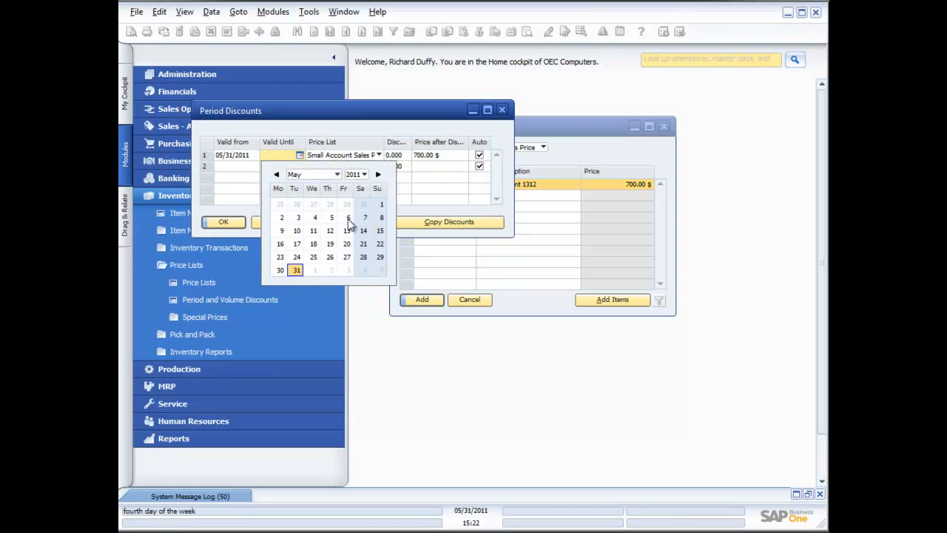
left_click(337, 174)
left_click(313, 244)
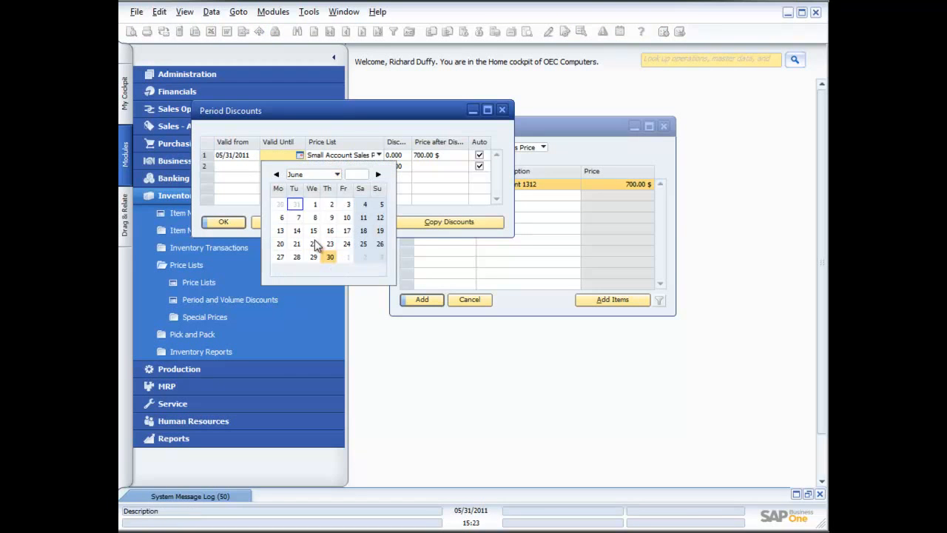
left_click(335, 258)
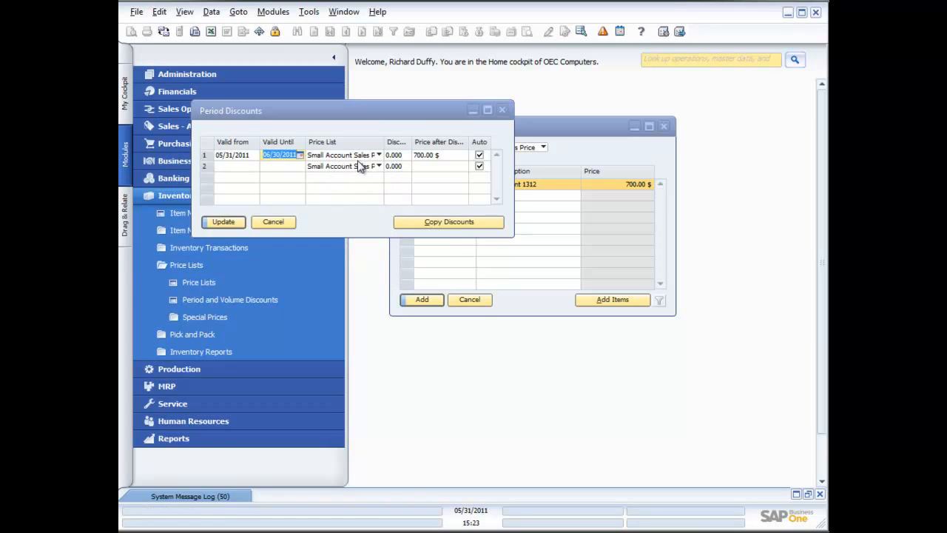
left_click(394, 156)
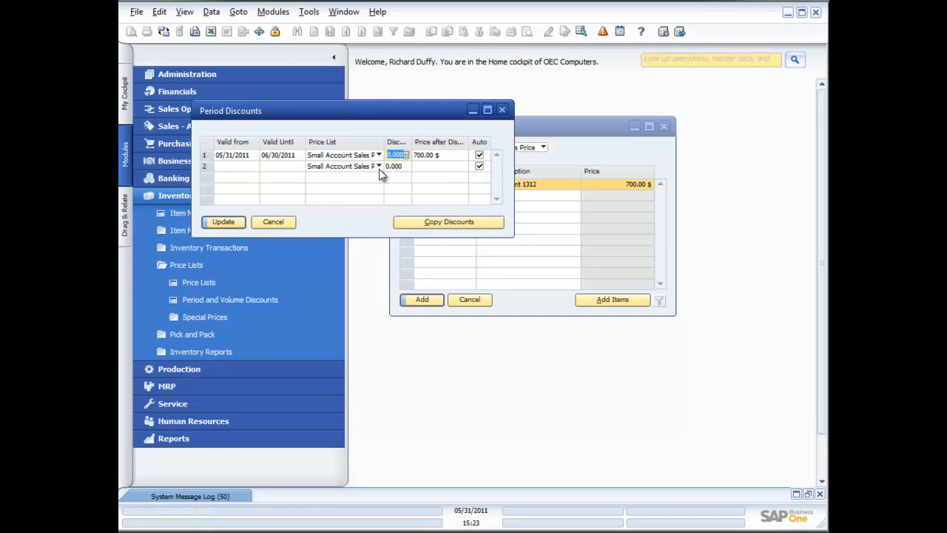
type("5")
key("Tab")
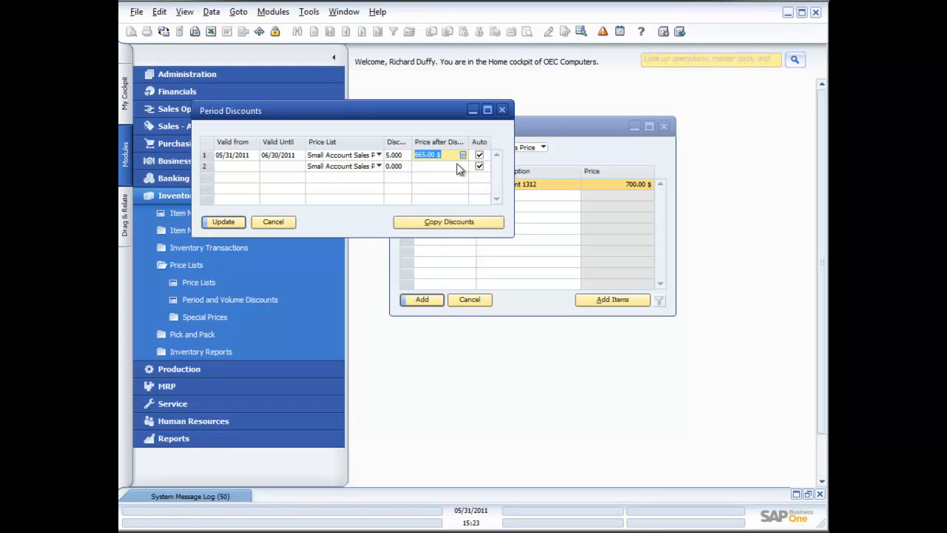
left_click(232, 223)
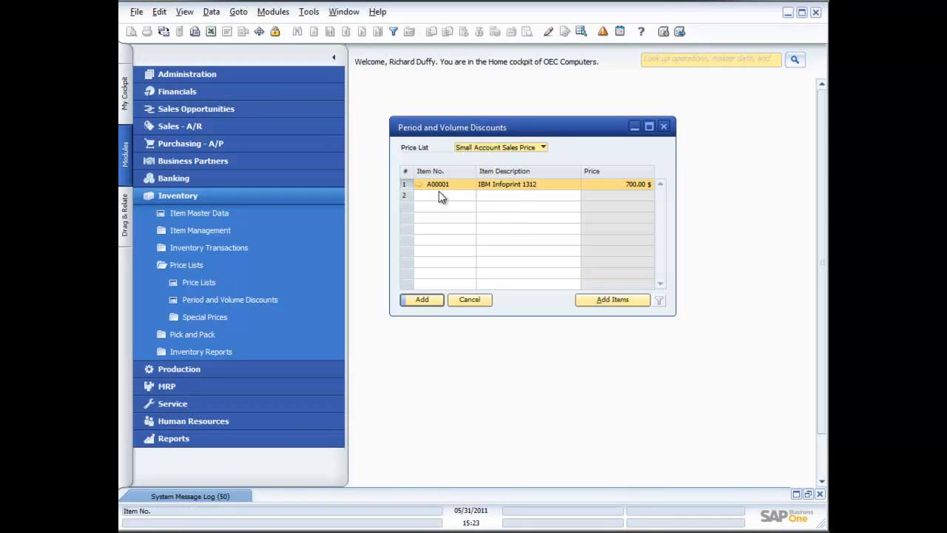
Reopen the item's period discounts and view the period's volume discounts, then cancel them
double_click(407, 183)
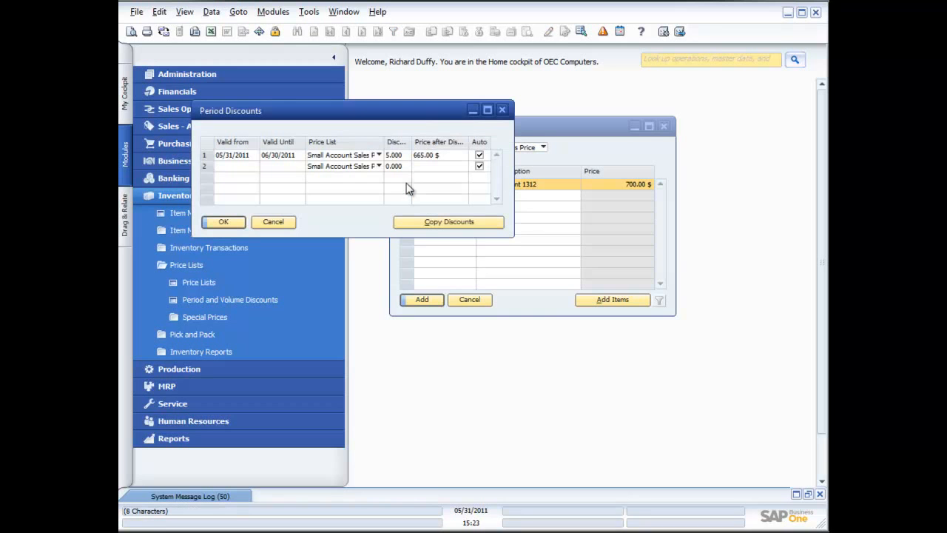
left_click(207, 158)
double_click(208, 160)
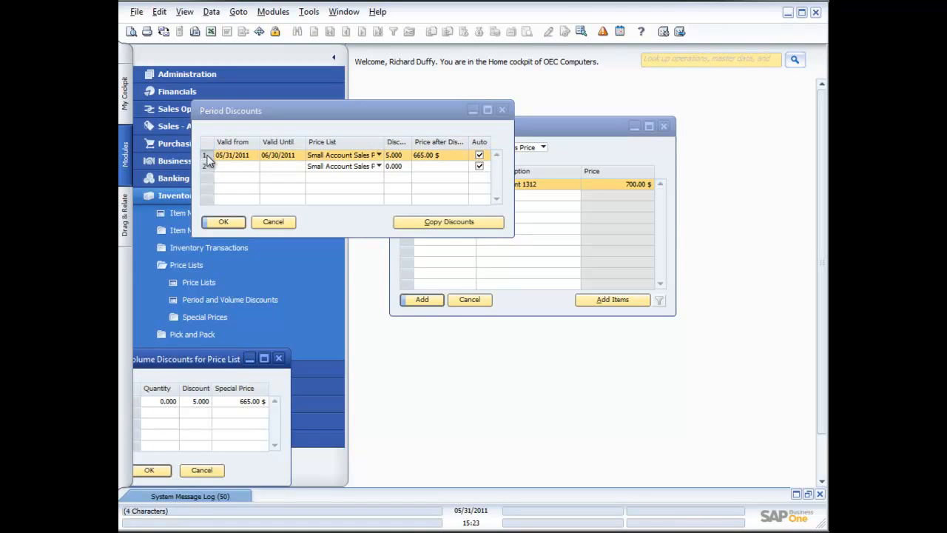
left_click_drag(229, 364, 635, 185)
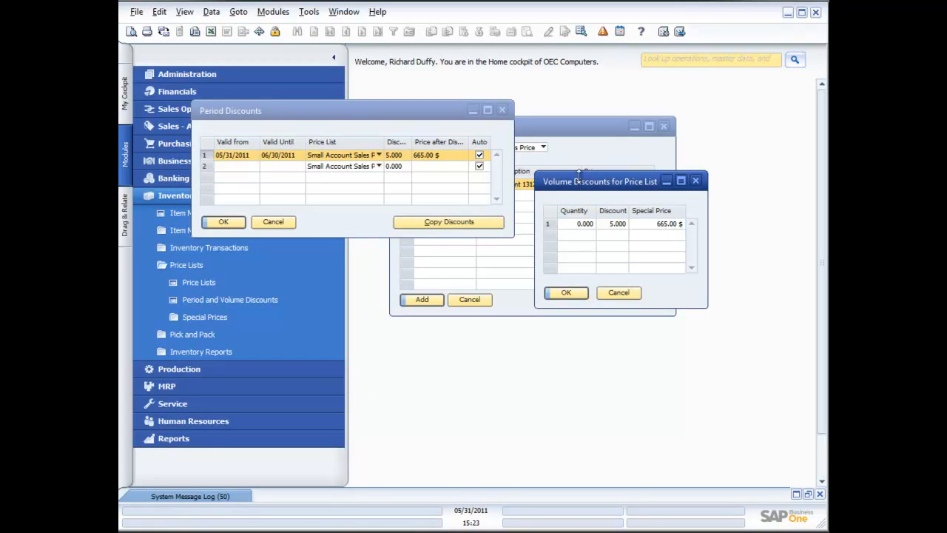
left_click(588, 223)
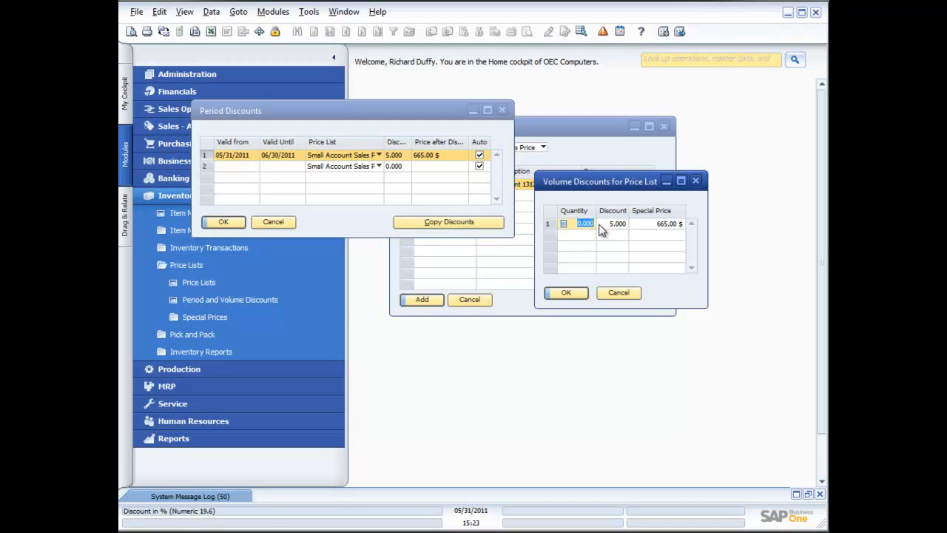
left_click(619, 293)
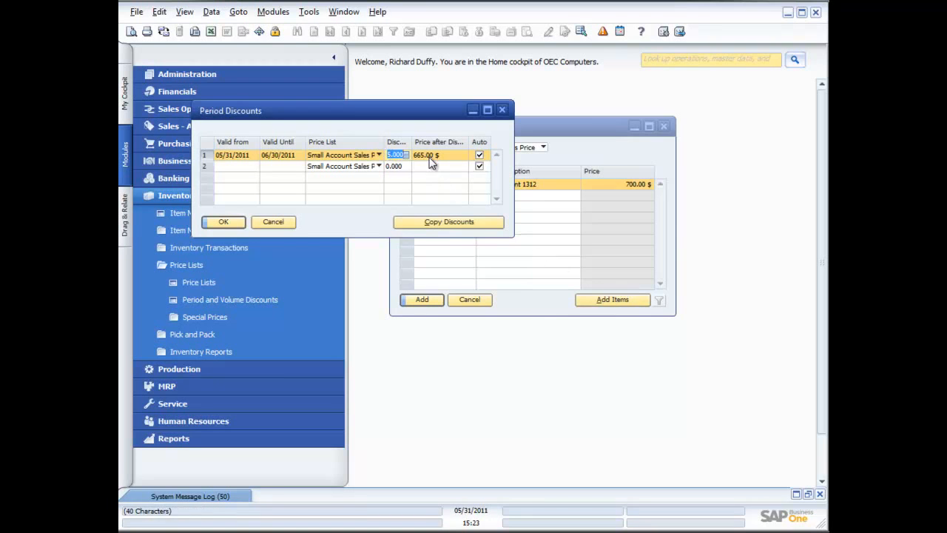
Set the period discount percentage to 0 and update the period discounts
type("0")
key("Tab")
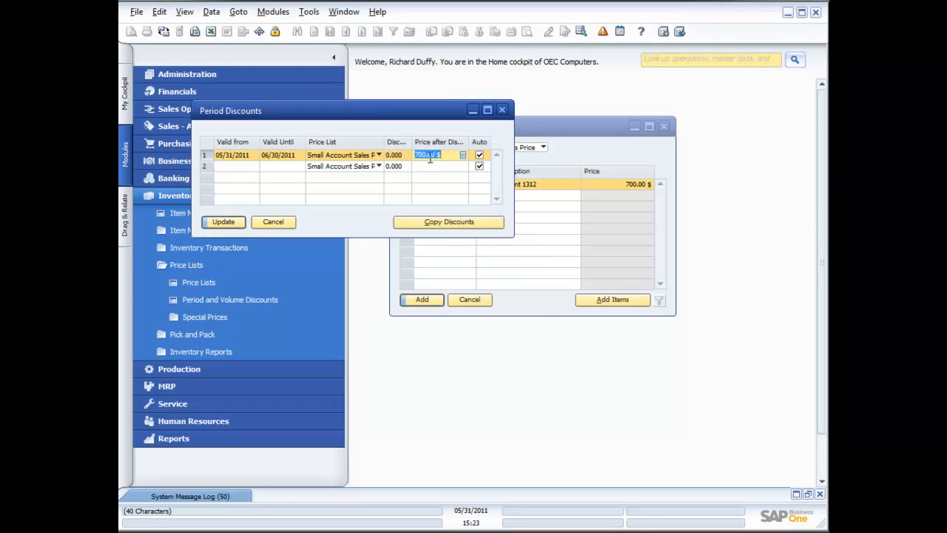
left_click(227, 222)
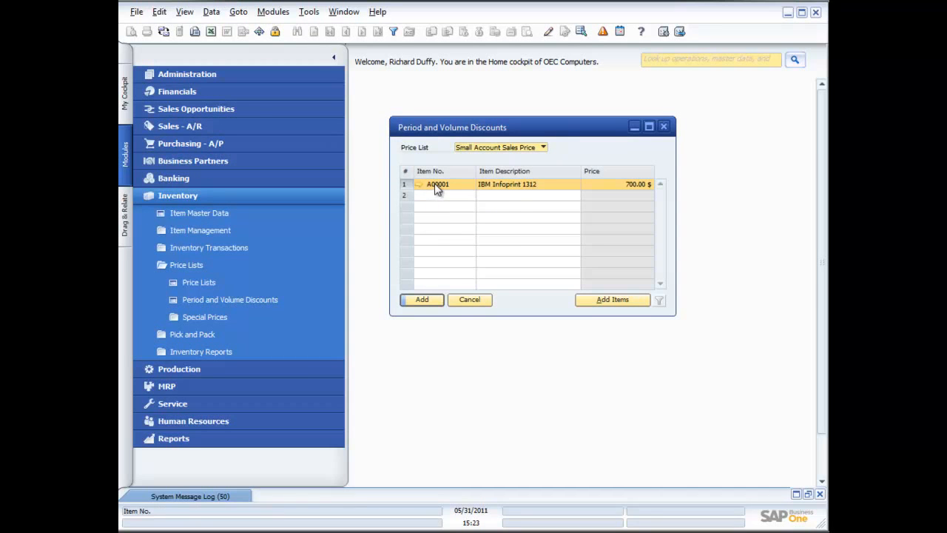
Open the period's volume discounts and enter a quantity of 10 with a 5% discount
double_click(404, 184)
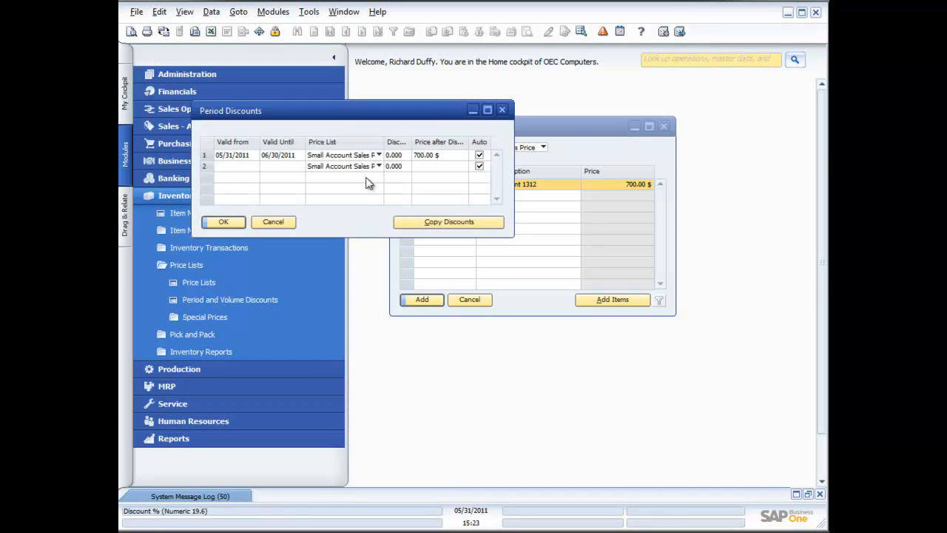
double_click(206, 156)
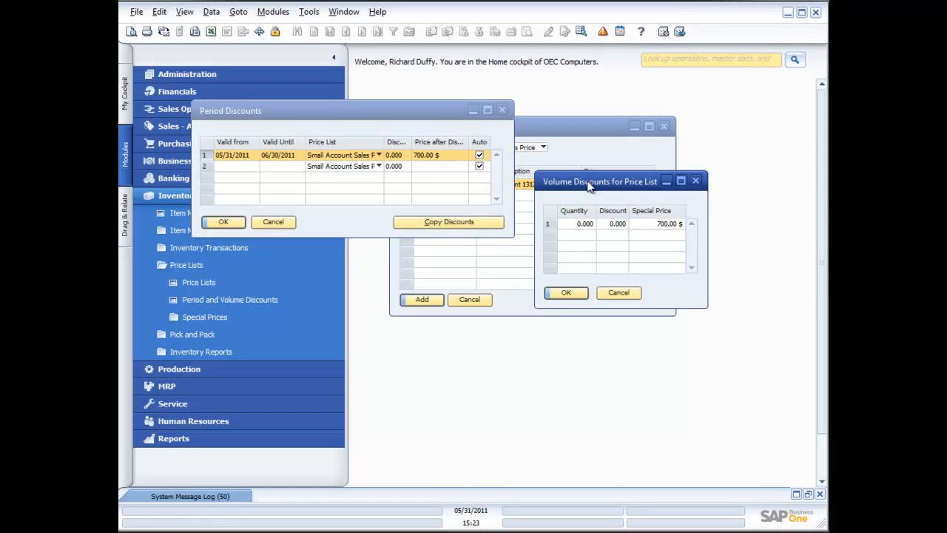
left_click(577, 224)
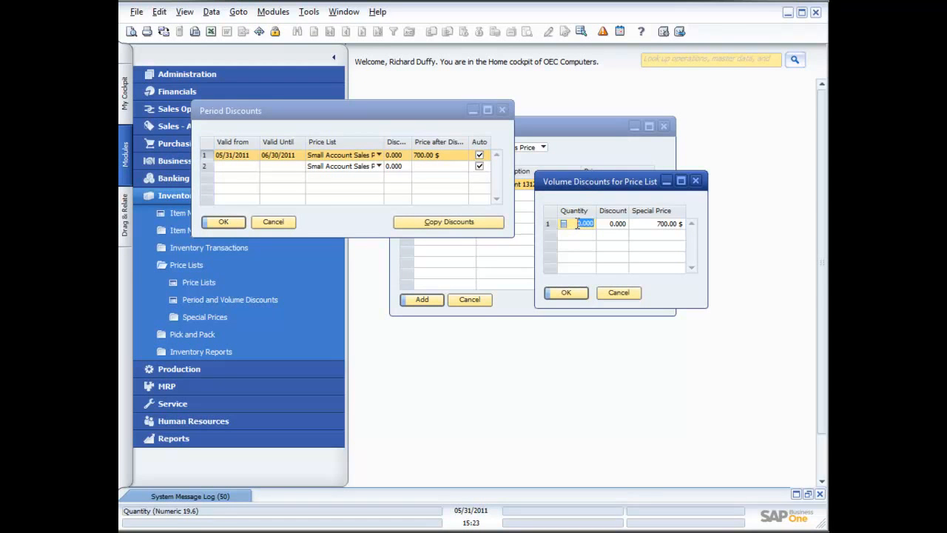
type("1")
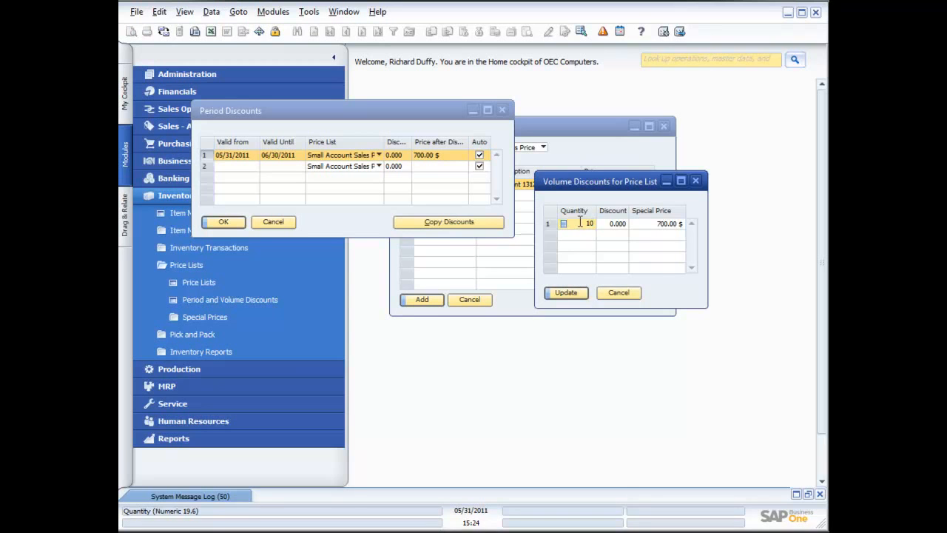
type("0")
key("Tab")
type("5")
Add a quantity 20 tier with a 7% discount, then update and save the period and volume discounts
left_click(585, 234)
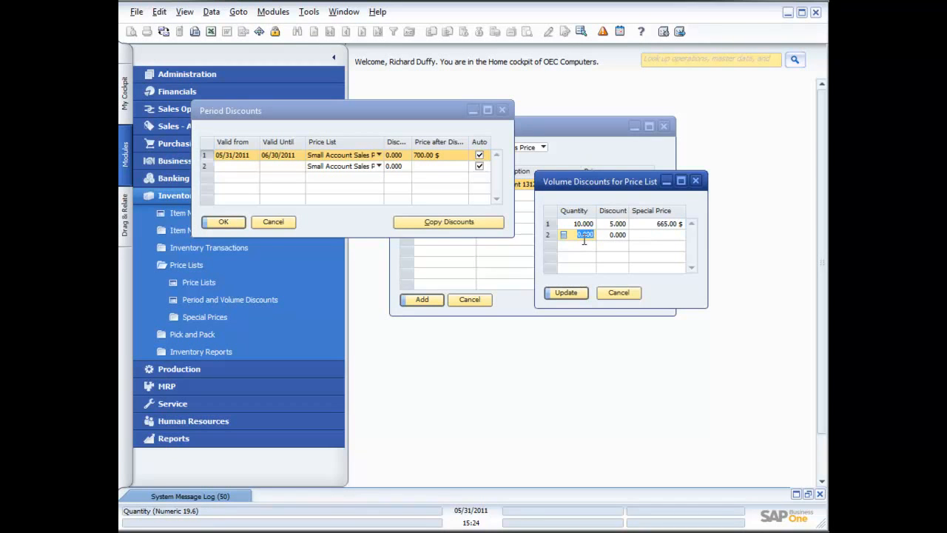
type("20")
key("Tab")
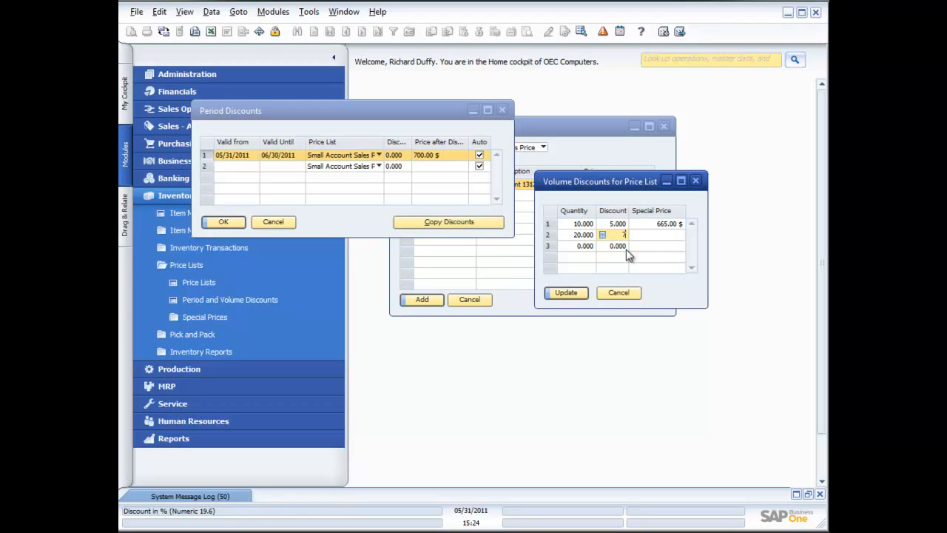
type("7")
key("Tab")
left_click(583, 247)
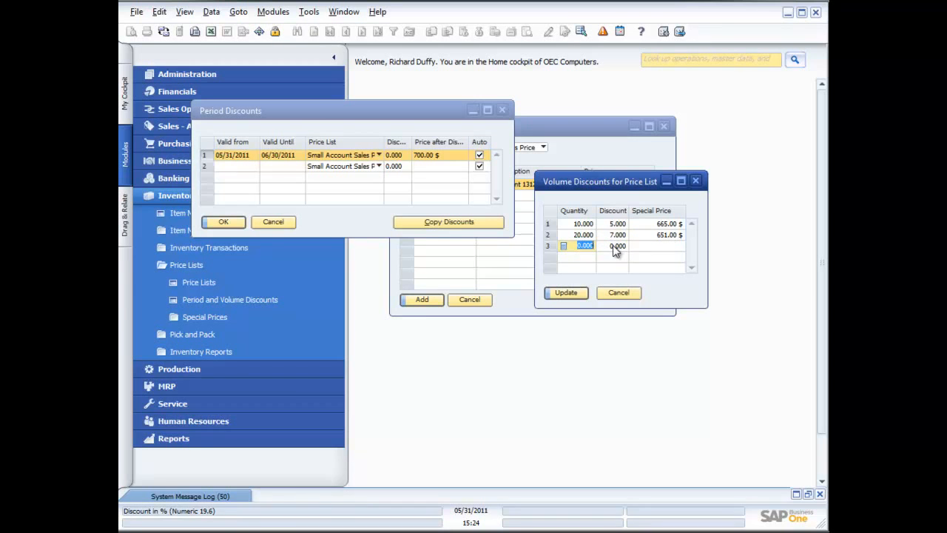
left_click(569, 292)
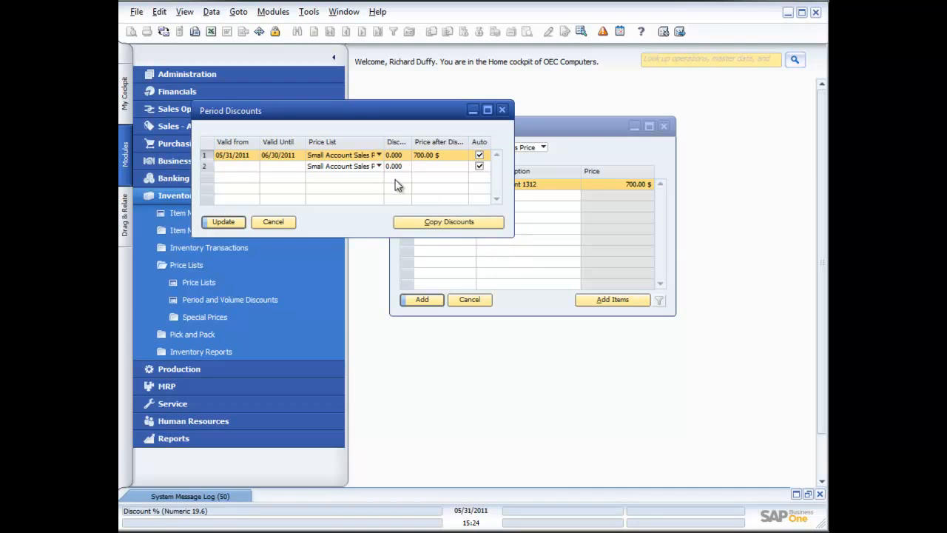
left_click(222, 222)
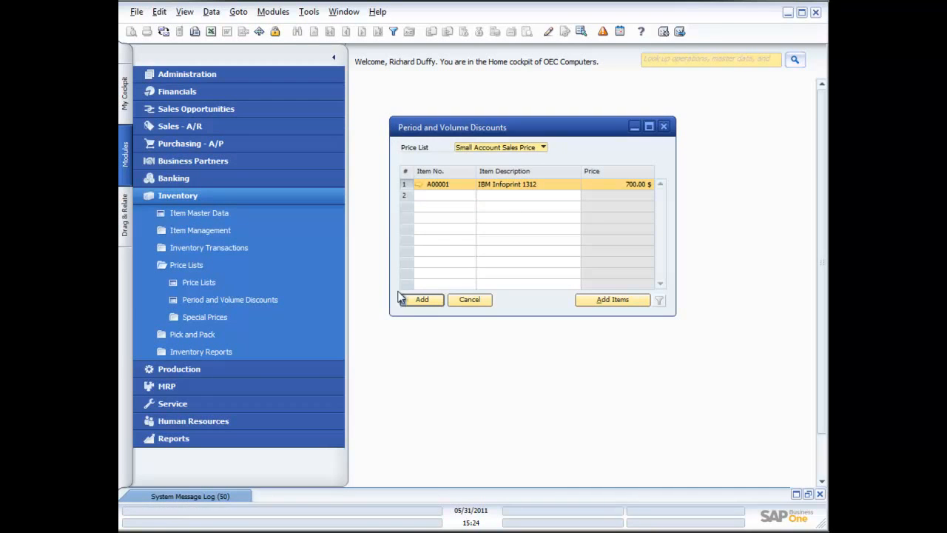
left_click(423, 299)
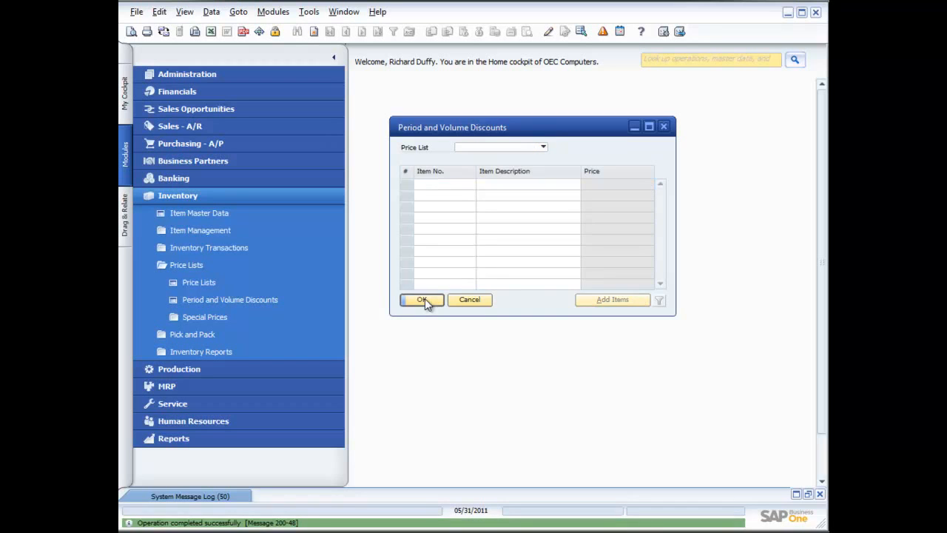
left_click(664, 126)
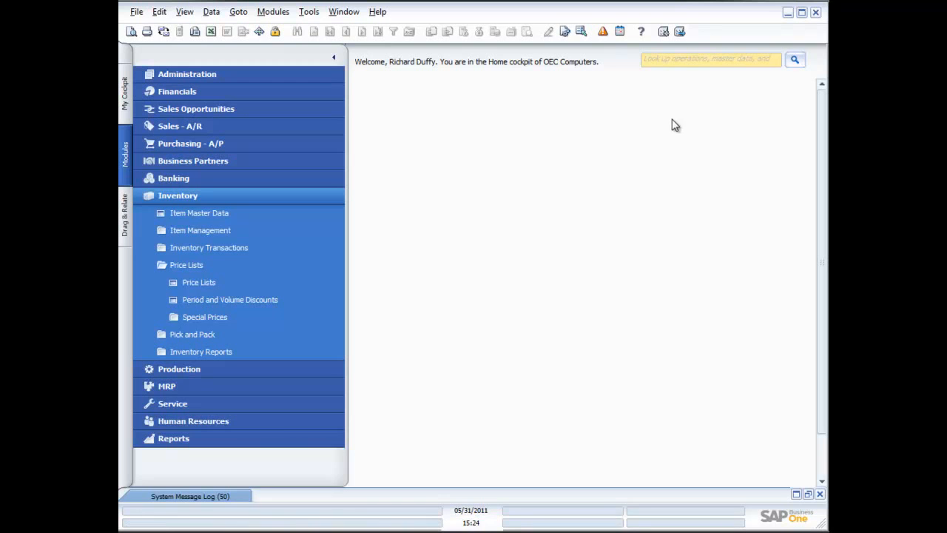
Open Special Prices for Business Partners and select business partner C40000, Earthshaker Corporation
left_click(222, 318)
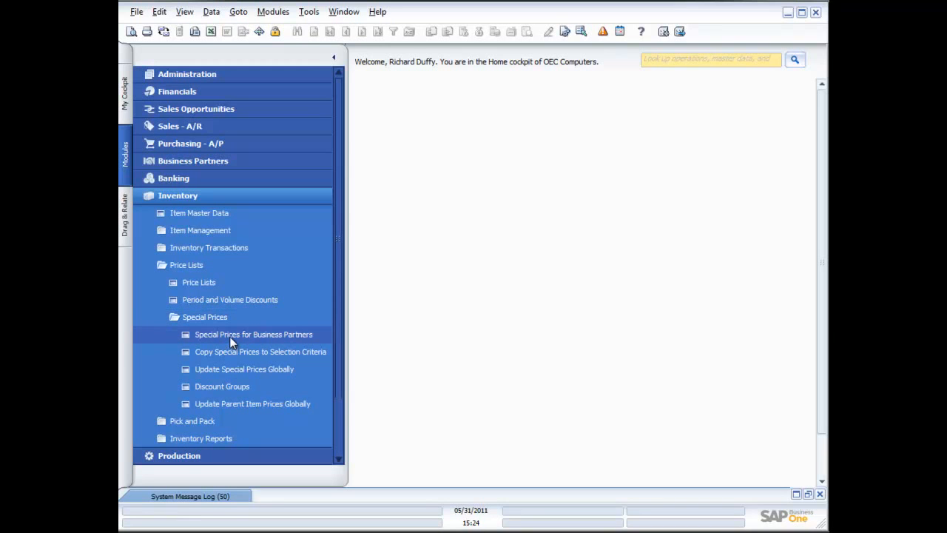
left_click(229, 336)
left_click_drag(415, 146, 512, 131)
left_click(471, 164)
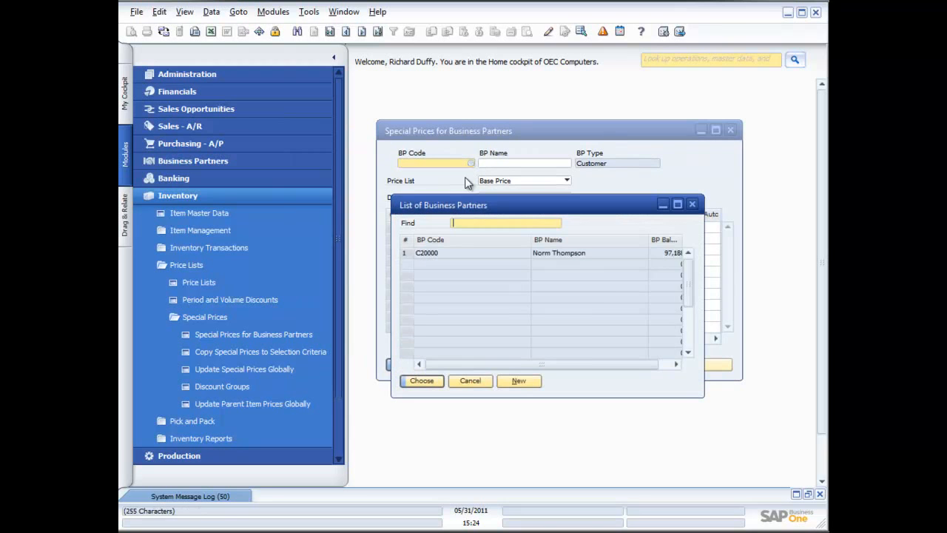
left_click(493, 283)
double_click(493, 285)
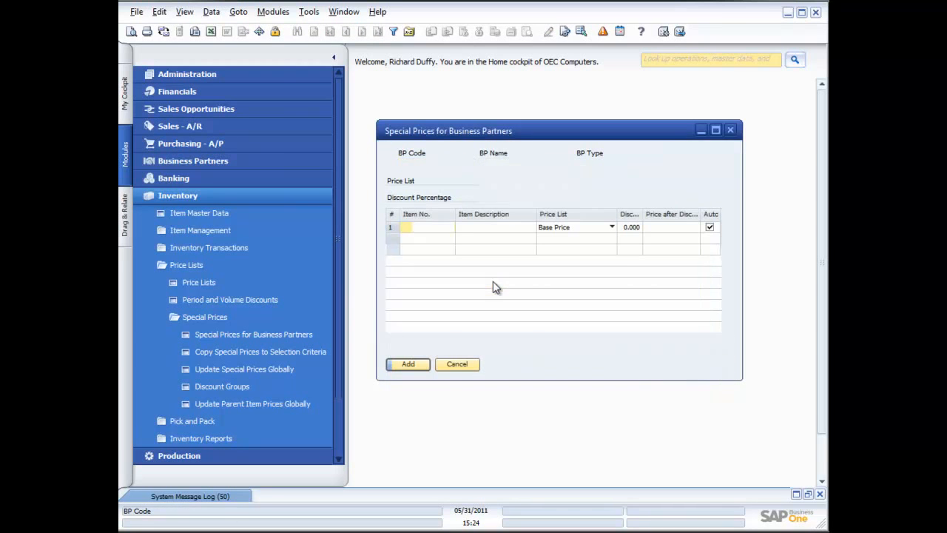
Add item A00001, IBM Infoprint 1312, to the special prices and set its price list to Small Account Sales Price
left_click(450, 228)
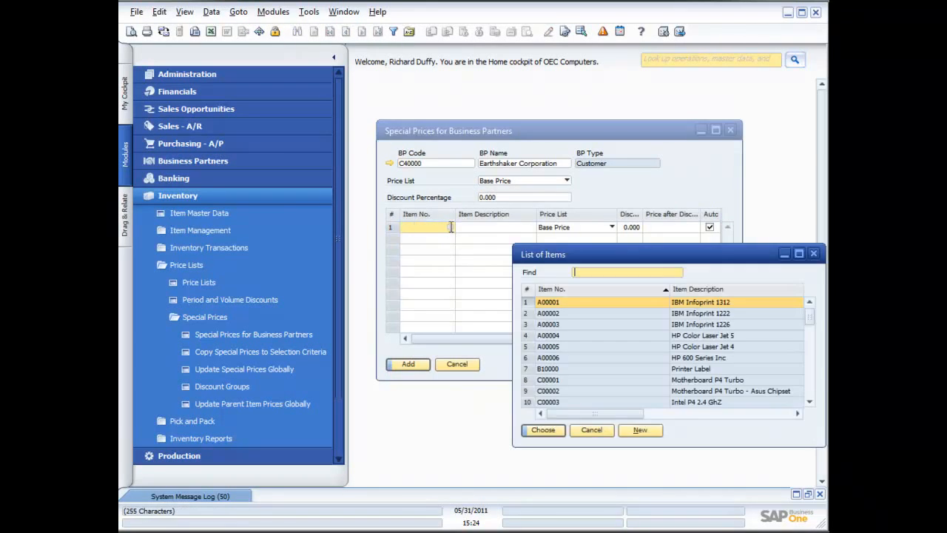
double_click(554, 304)
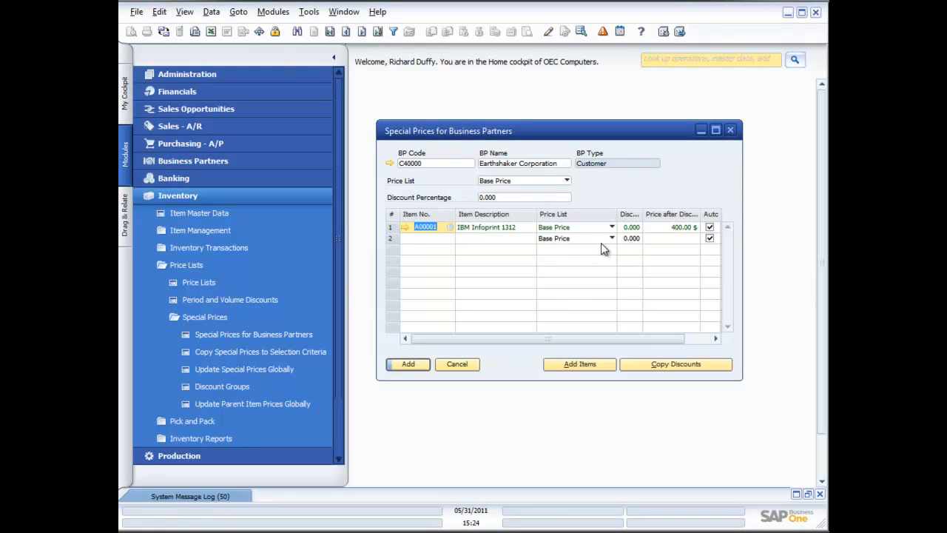
left_click(612, 227)
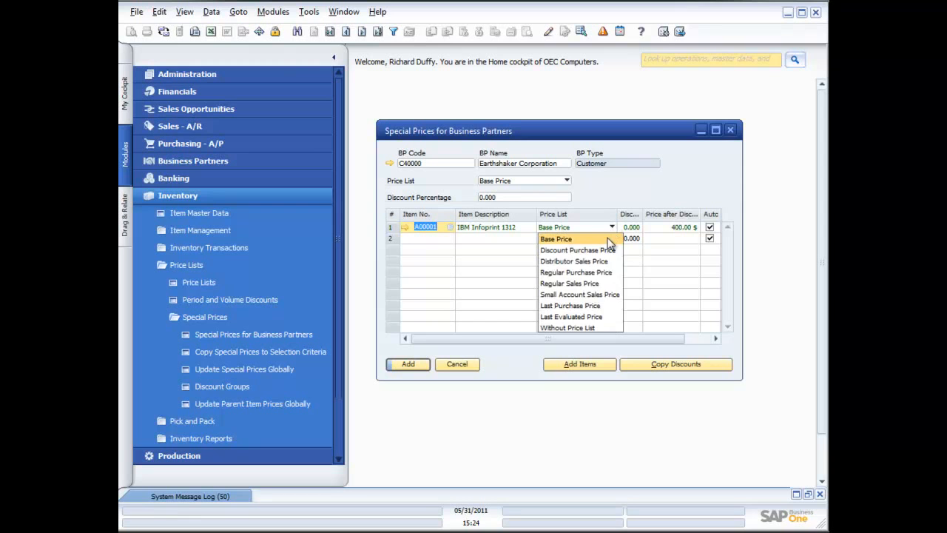
left_click(581, 294)
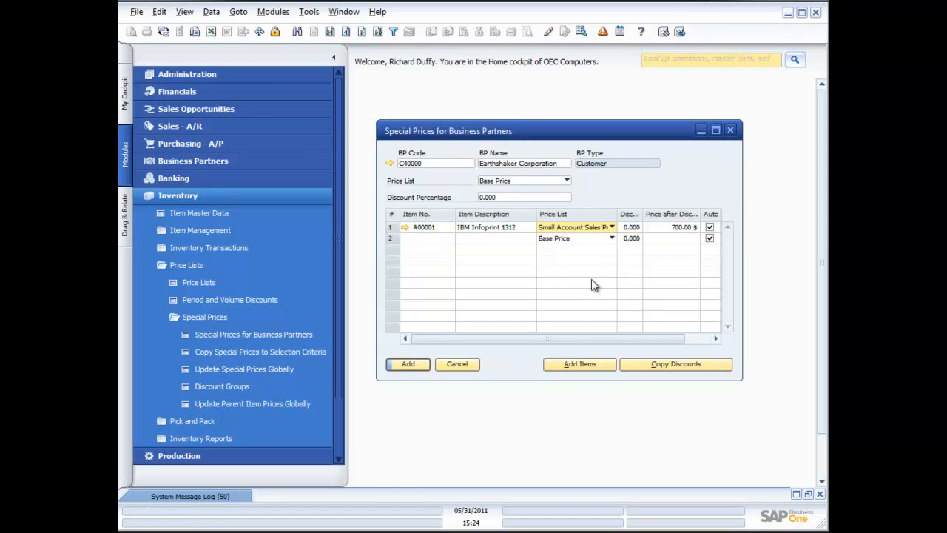
Set the item's special price discount to 2.5%
left_click(633, 228)
type("2.5")
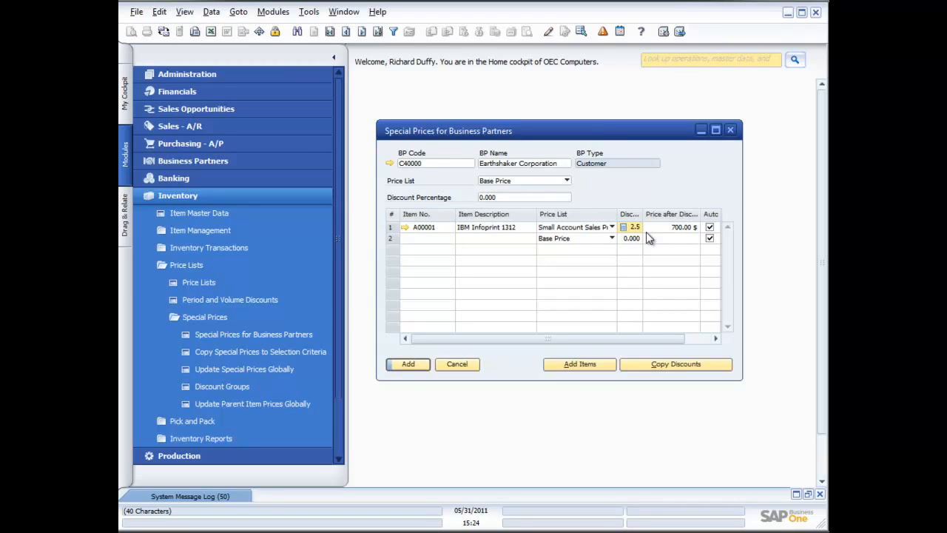
key("Tab")
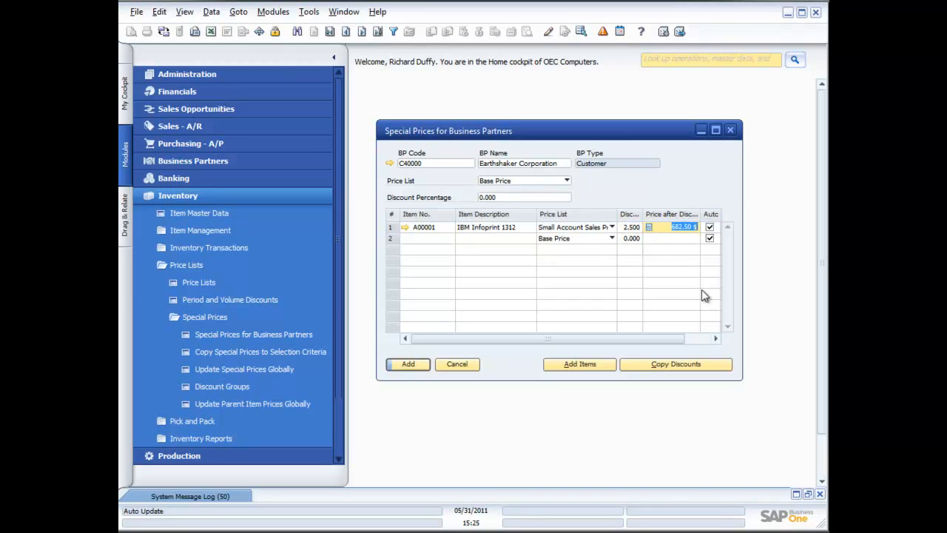
Set the item's price after discount to 600 $
left_click(695, 338)
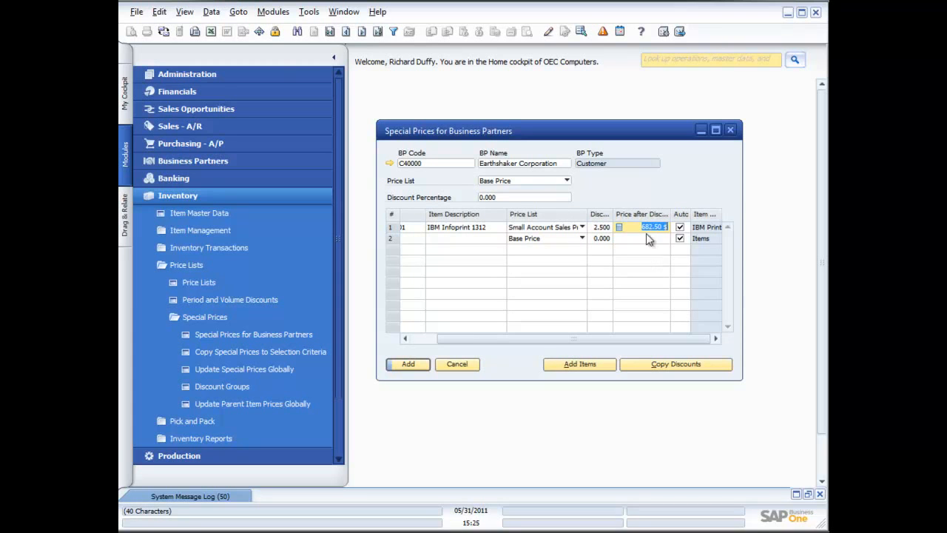
type("600")
key("Tab")
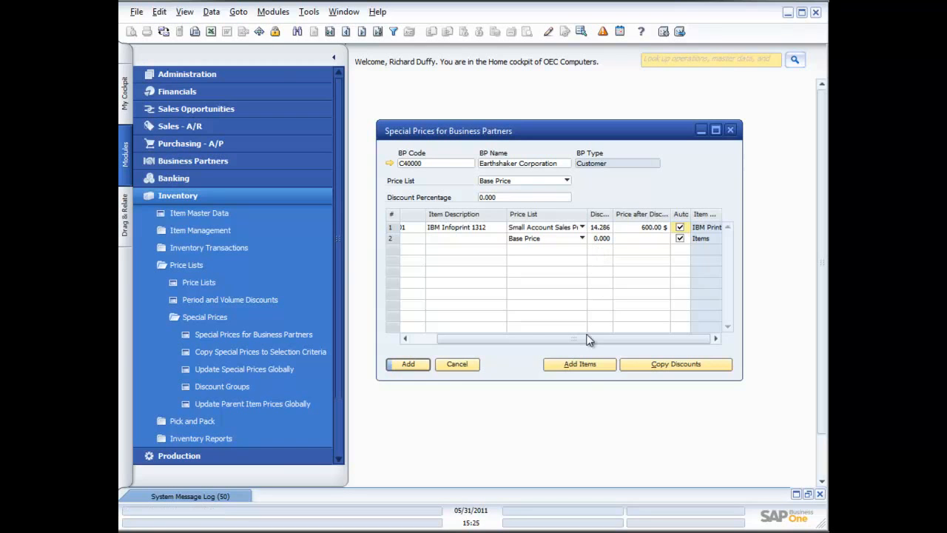
Review the item's period discounts and volume discounts, then close them and the Special Prices window without adding
left_click(392, 229)
double_click(392, 229)
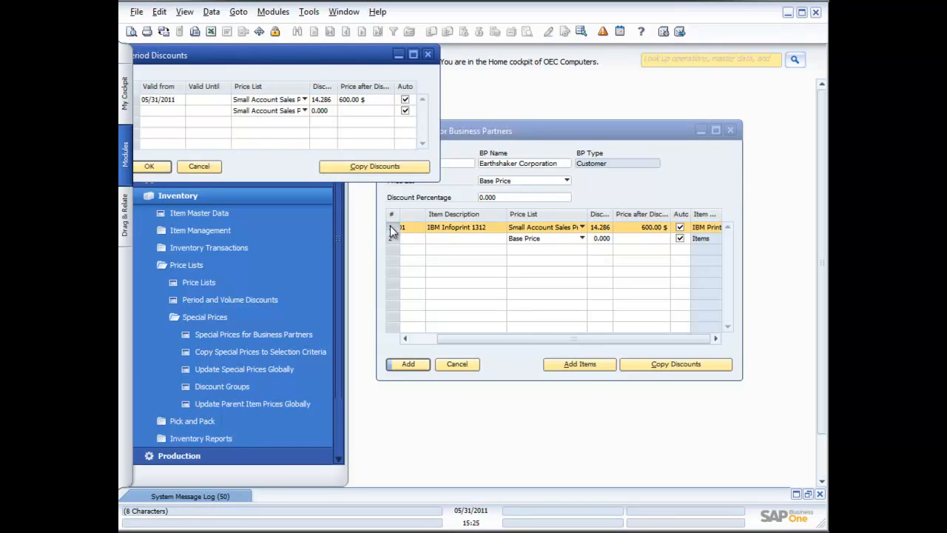
left_click_drag(231, 66, 323, 80)
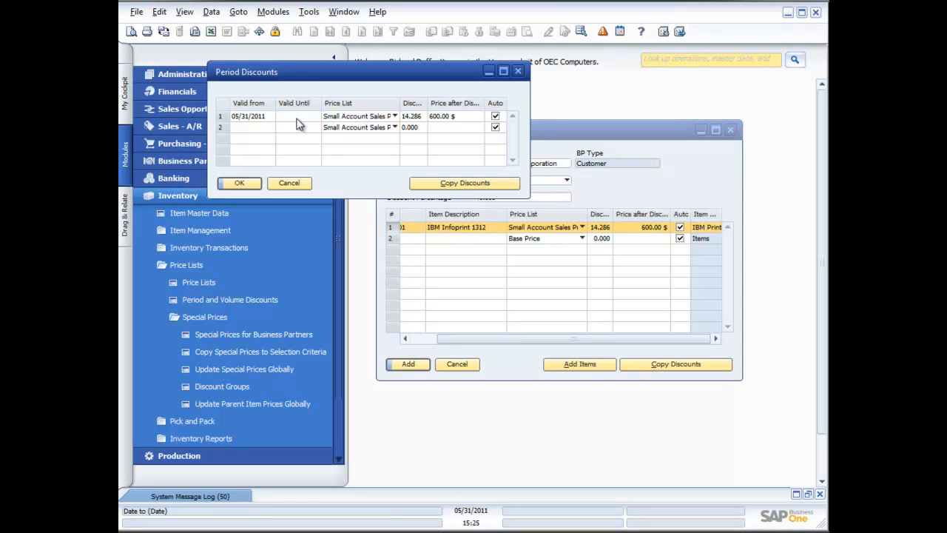
double_click(222, 117)
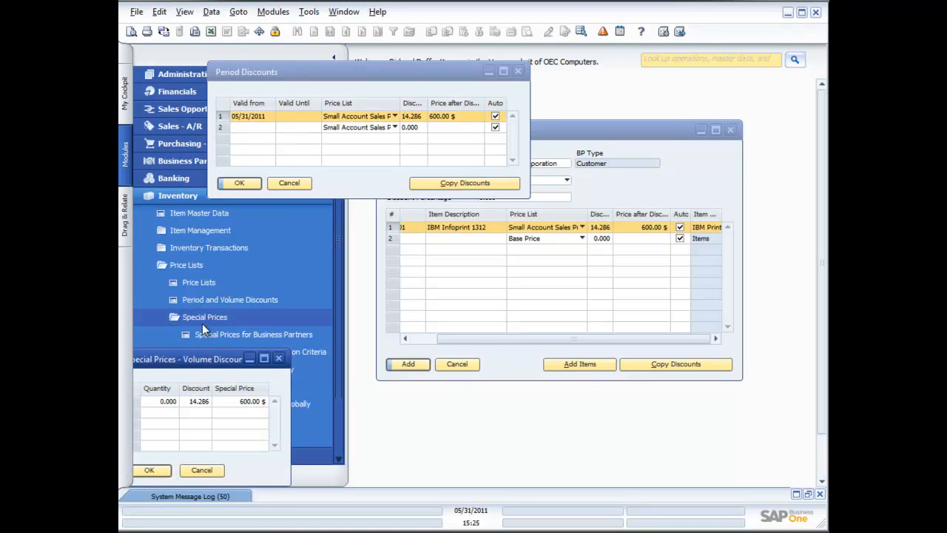
left_click_drag(220, 361, 618, 231)
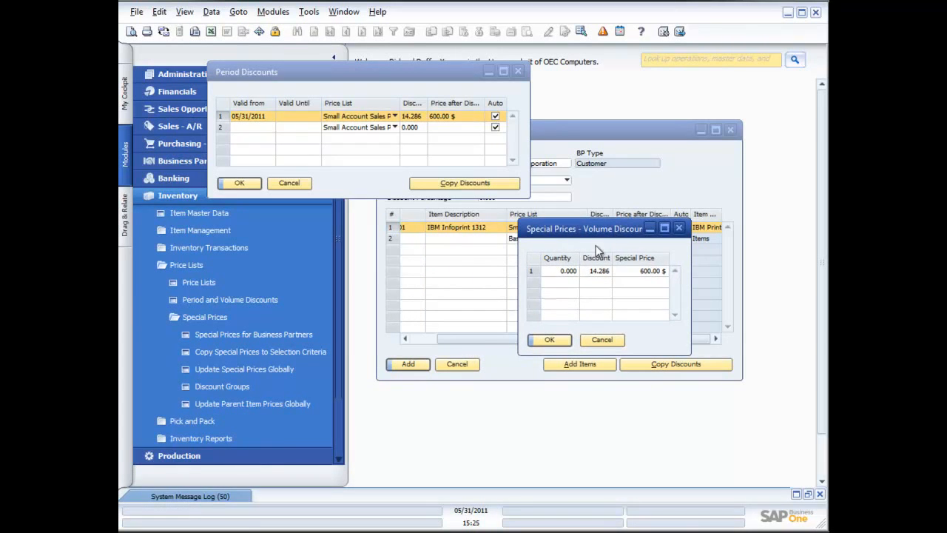
left_click(602, 340)
left_click(298, 186)
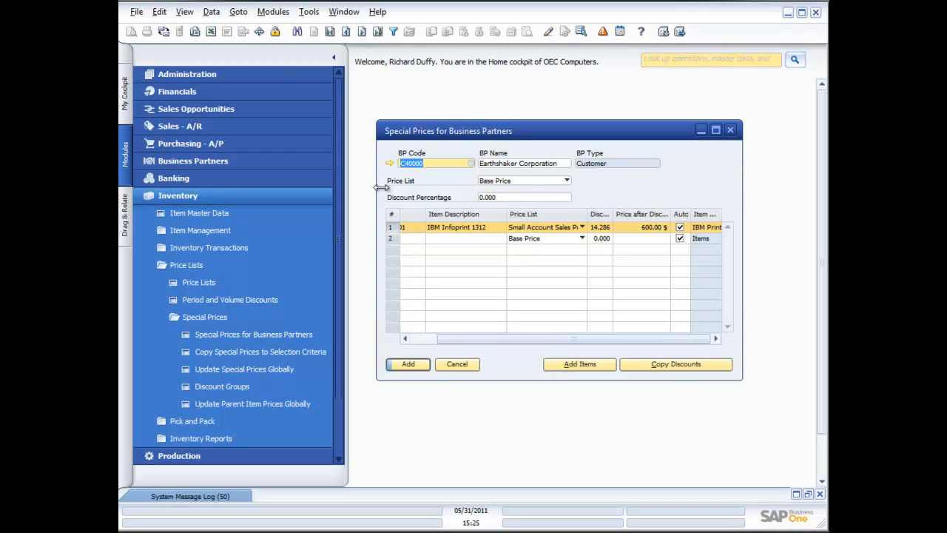
left_click(457, 364)
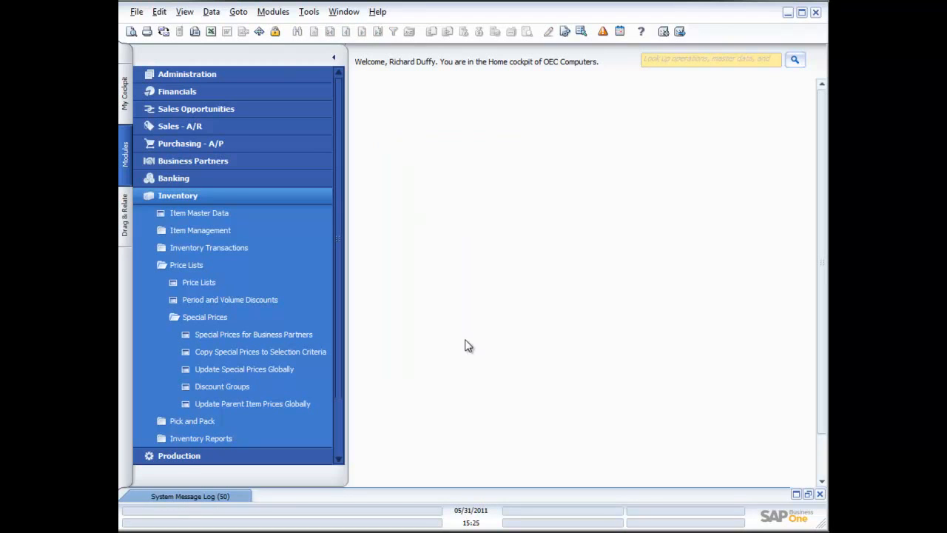
Open Copy Special Prices to Selection Criteria and Update Special Prices Globally to review their options, closing both
left_click(257, 353)
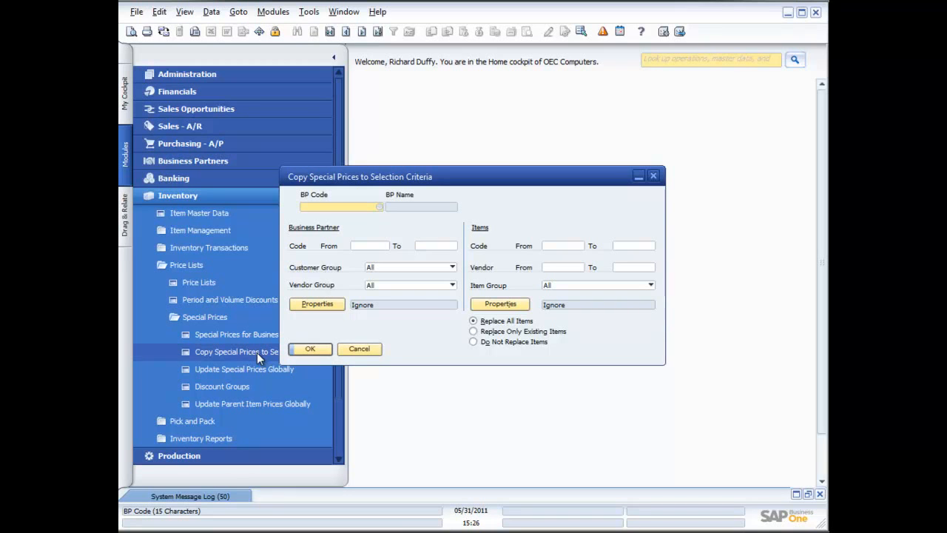
left_click(366, 353)
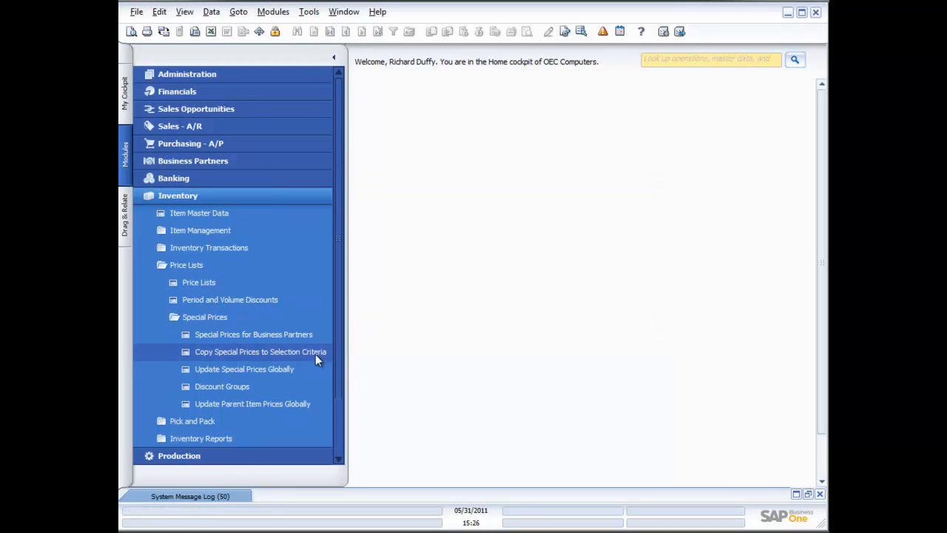
left_click(251, 369)
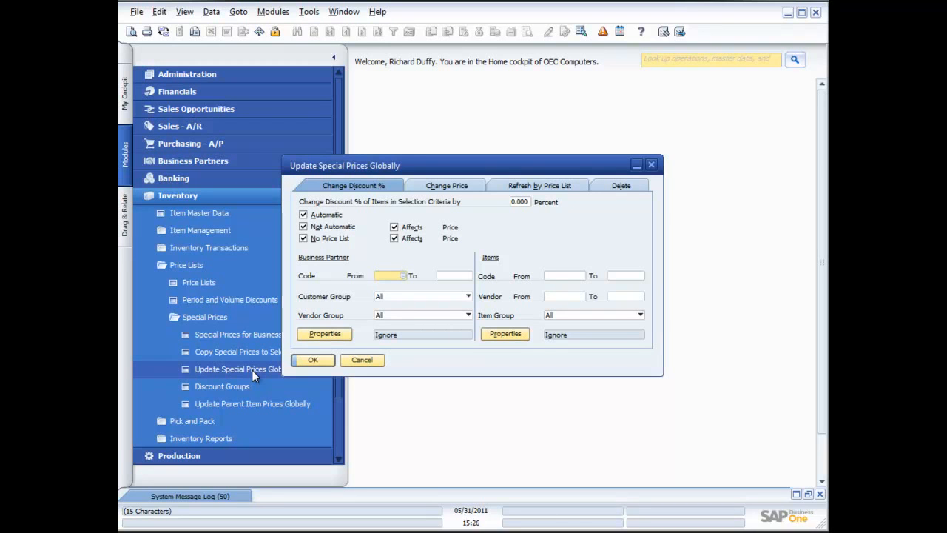
left_click(444, 188)
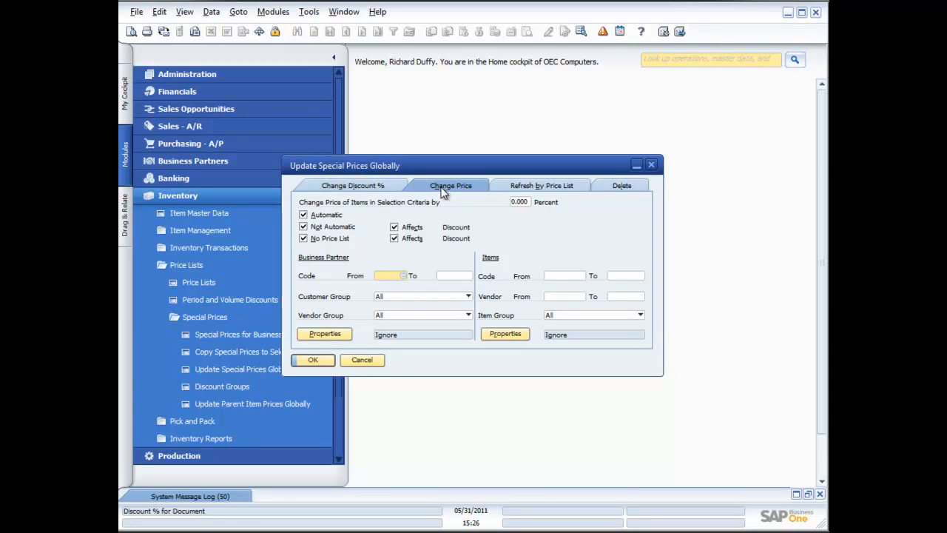
left_click(362, 361)
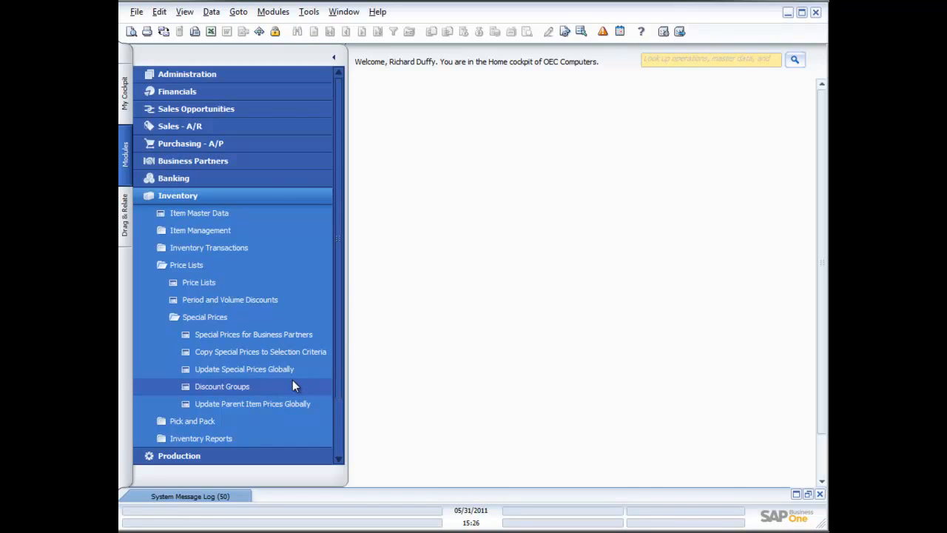
Open a new Inventory Transfer and add item A00001, IBM Infoprint 1312, to its first row
left_click(189, 269)
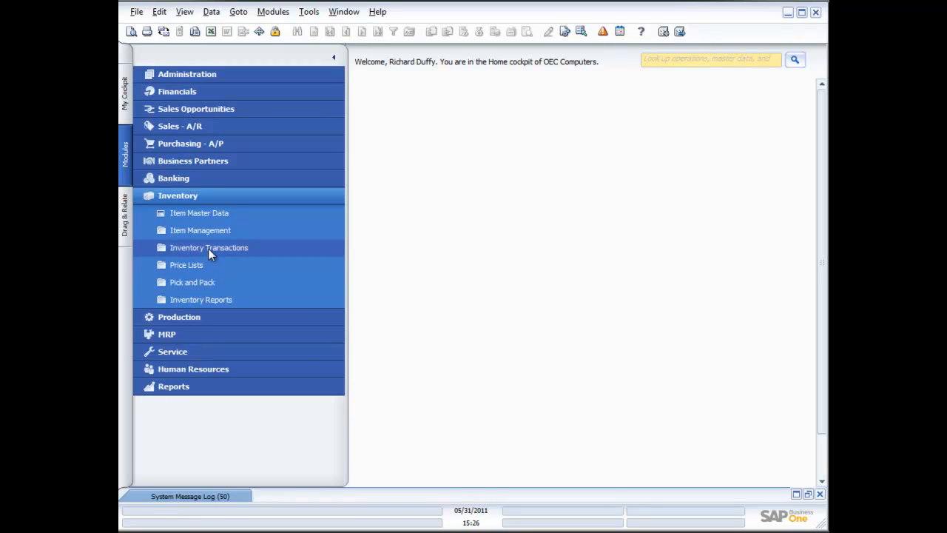
left_click(208, 249)
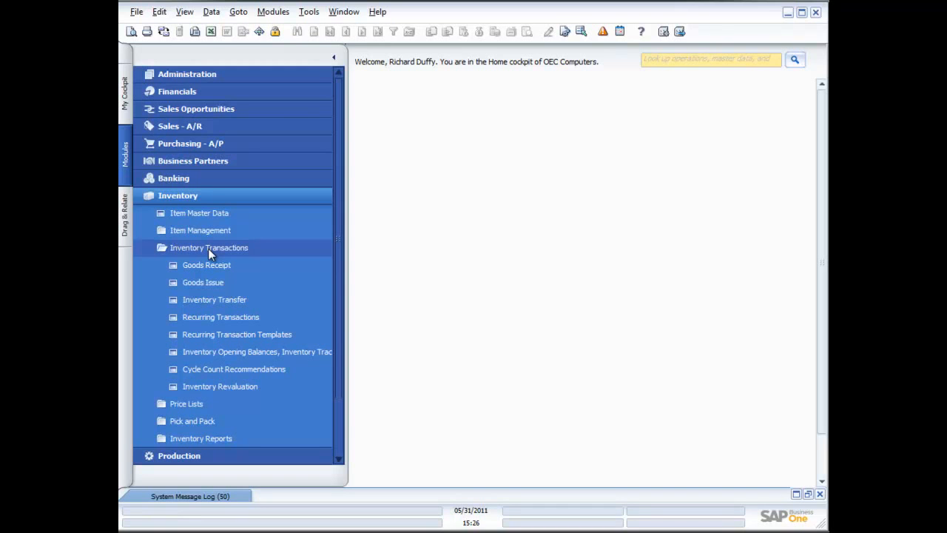
left_click(215, 304)
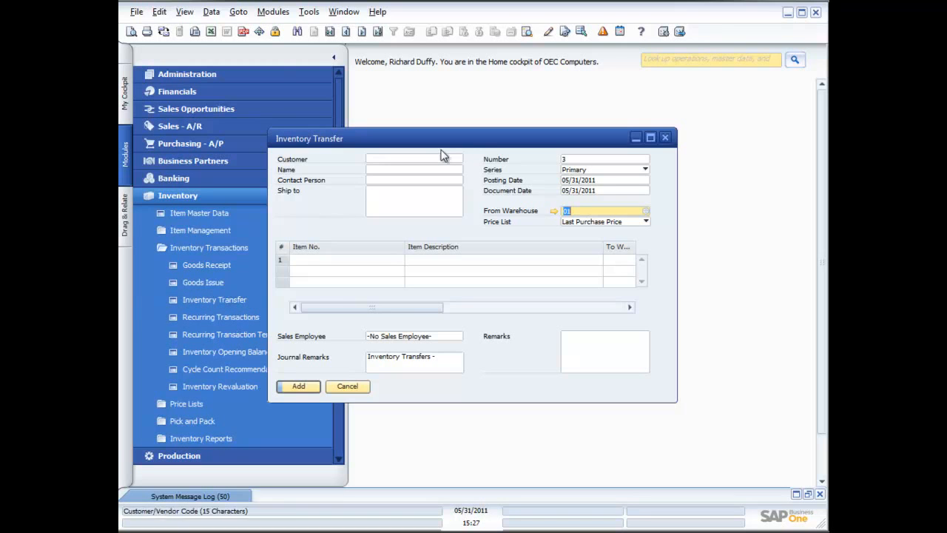
left_click_drag(469, 143, 555, 141)
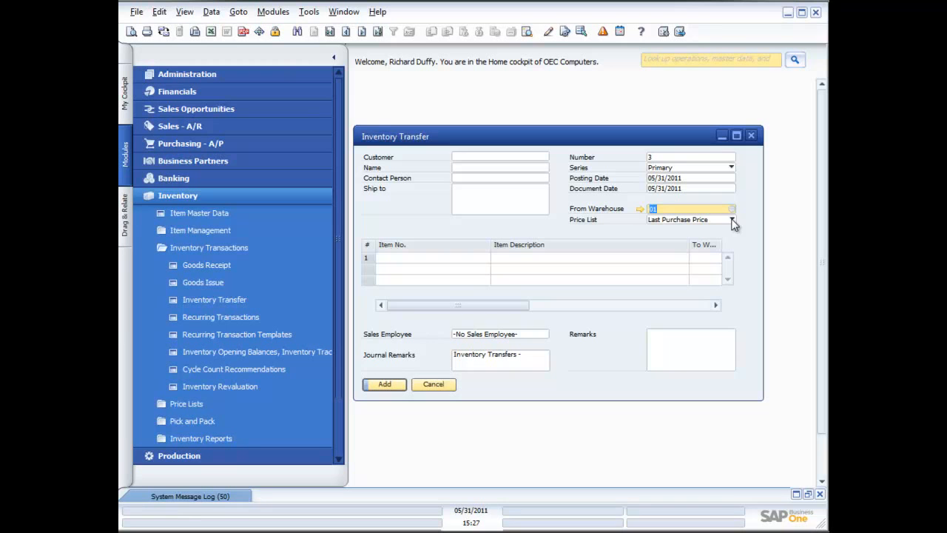
left_click(393, 258)
left_click(485, 259)
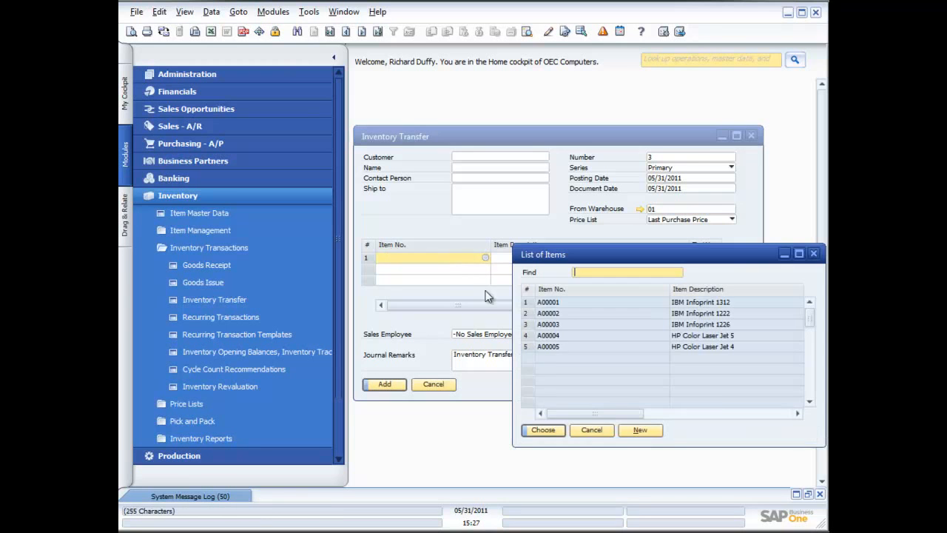
double_click(556, 305)
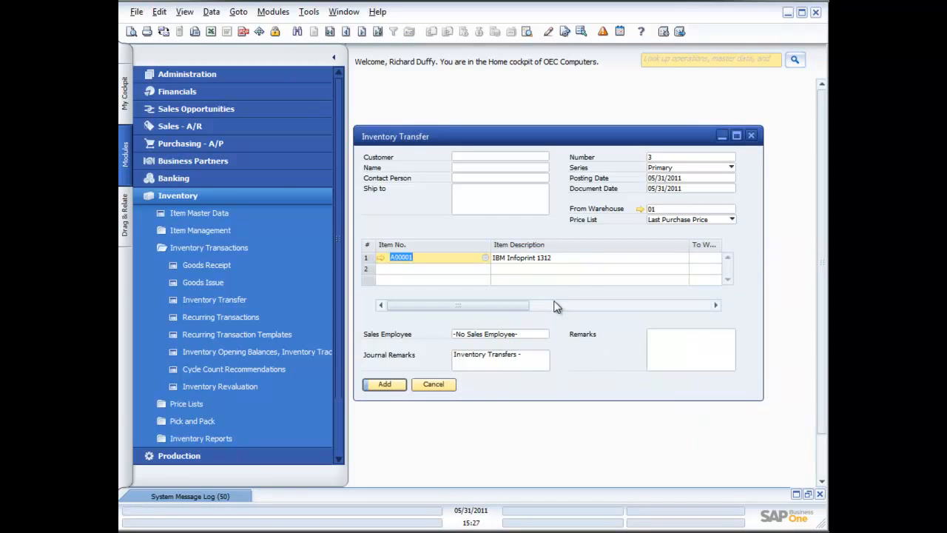
Set the transfer row's destination warehouse to 02
left_click(702, 257)
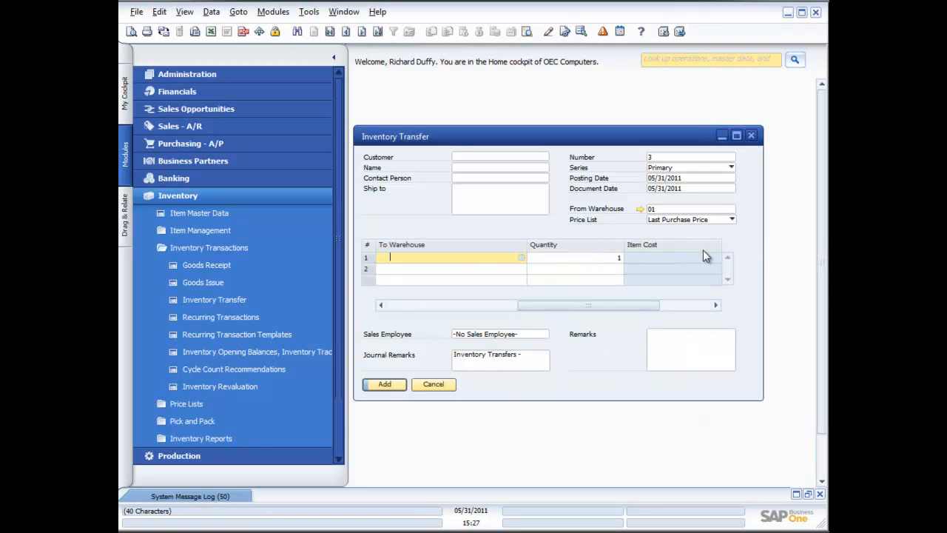
left_click(521, 258)
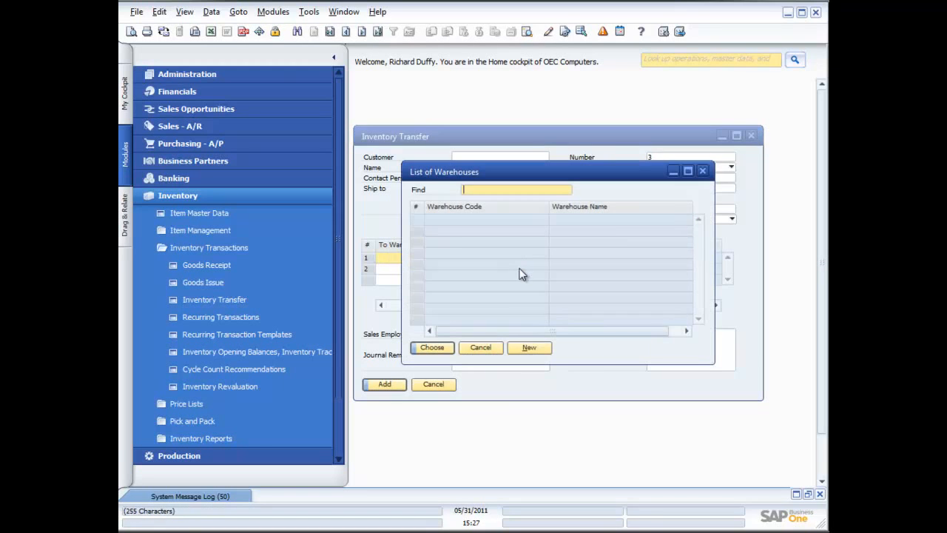
double_click(446, 230)
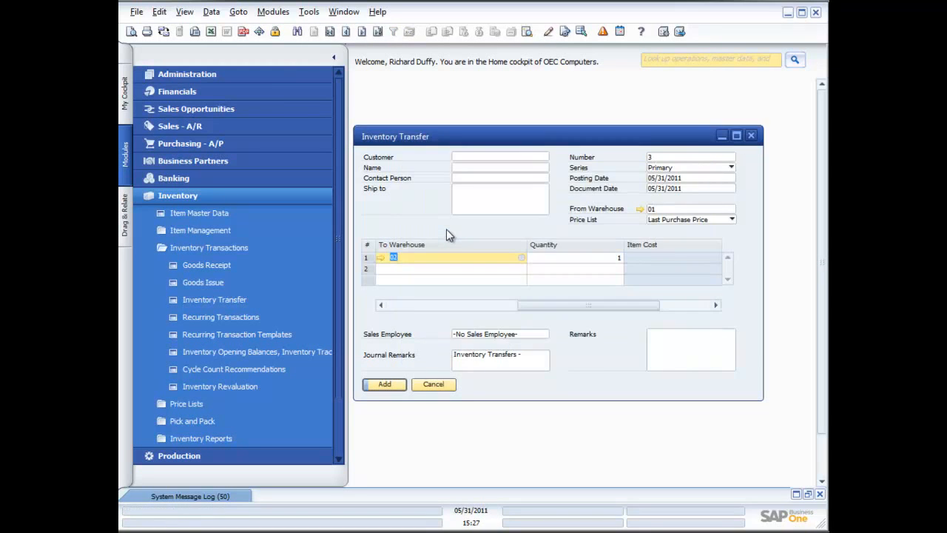
Check the item's stock levels by warehouse
left_click(583, 260)
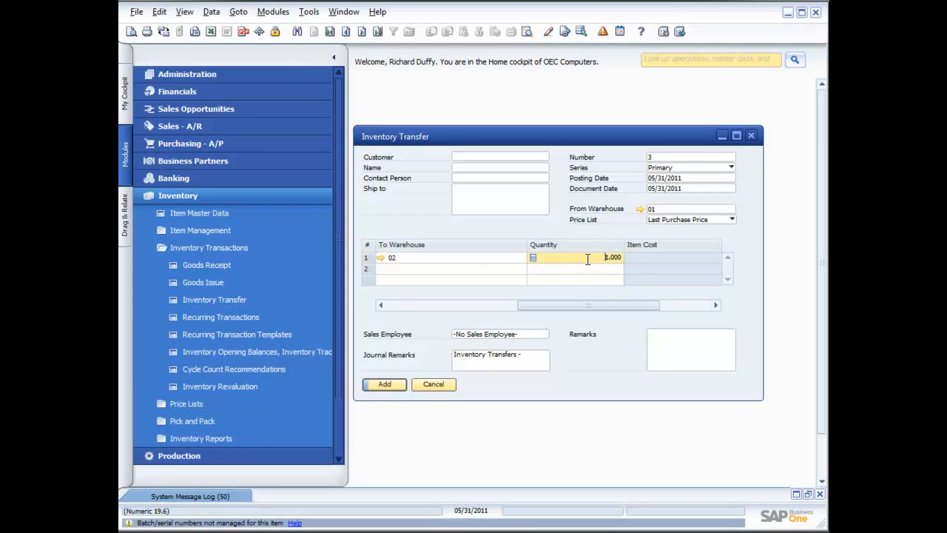
left_click(481, 258)
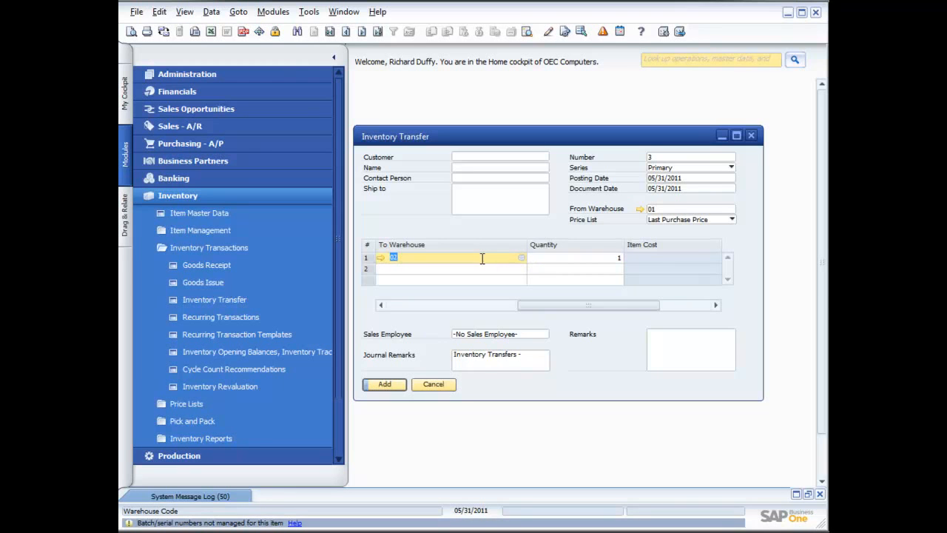
key("ctrl+Tab")
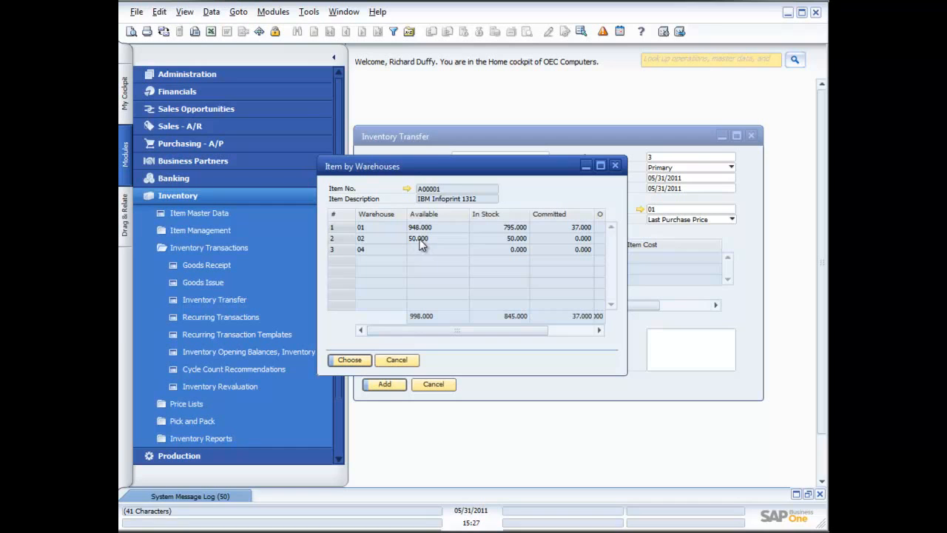
left_click(359, 365)
Set the transfer quantity to 100, add the inventory transfer, and close the window
left_click(572, 258)
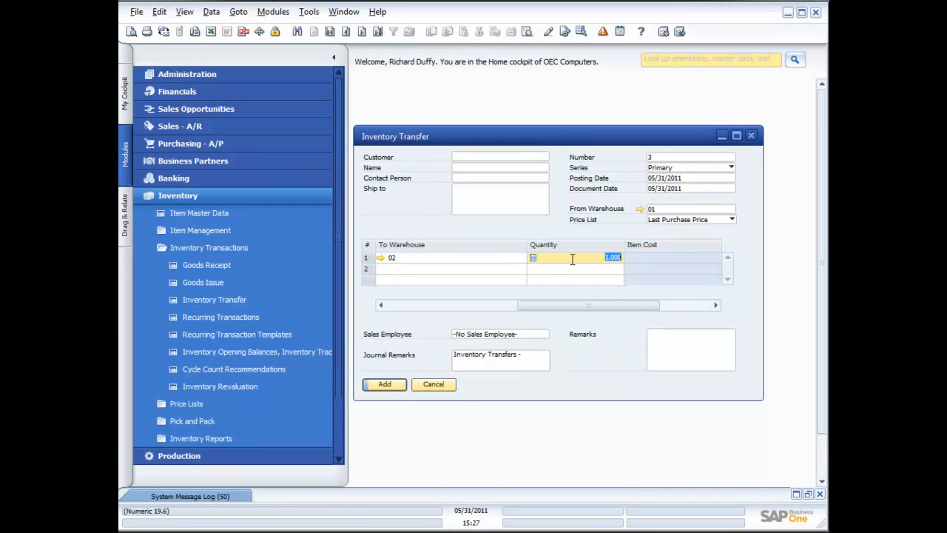
type("100")
key("Tab")
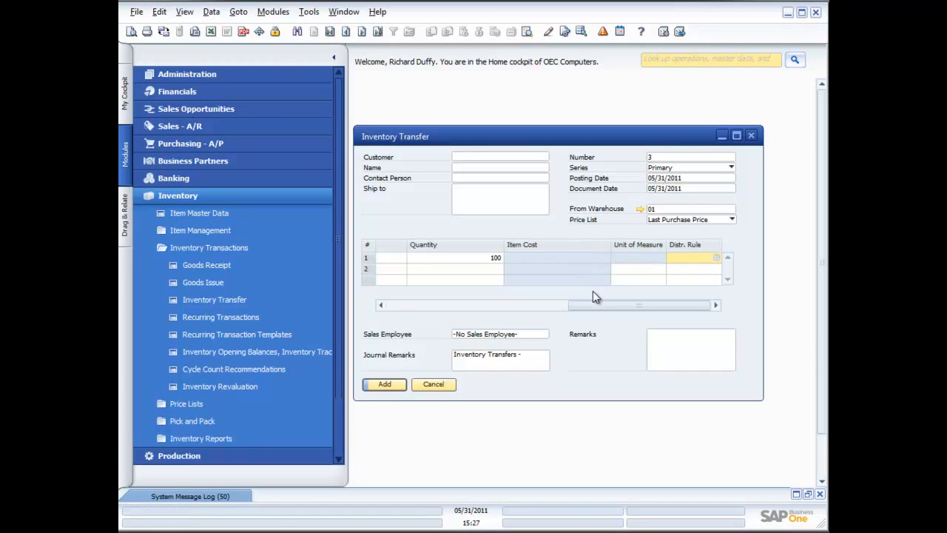
left_click(384, 387)
left_click(331, 276)
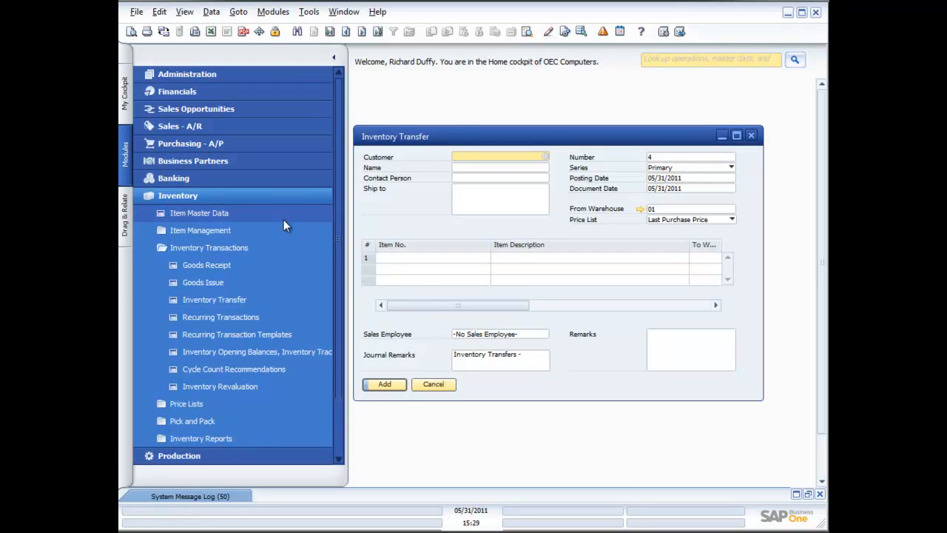
left_click(752, 136)
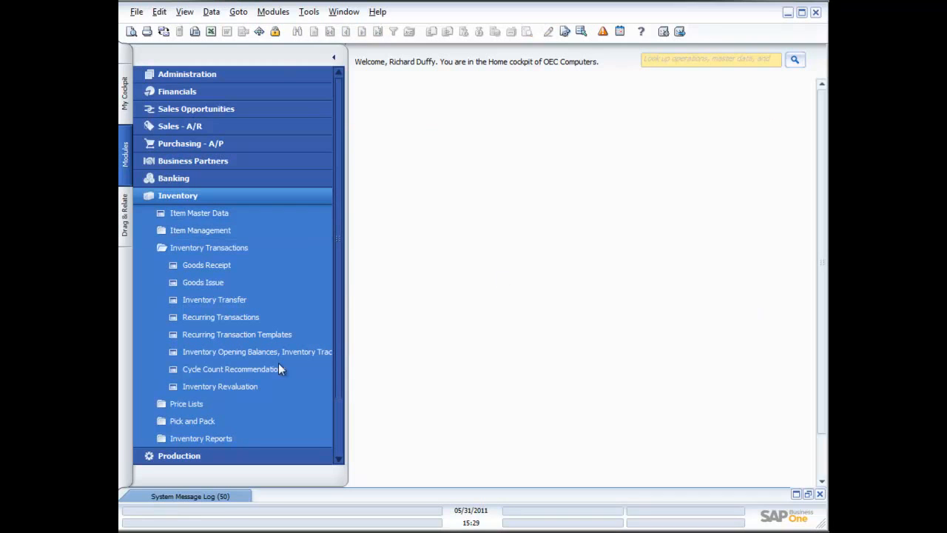
Open the Cycle Count Recommendations selection criteria and the Inventory Revaluation window, closing each without entering anything
left_click(226, 369)
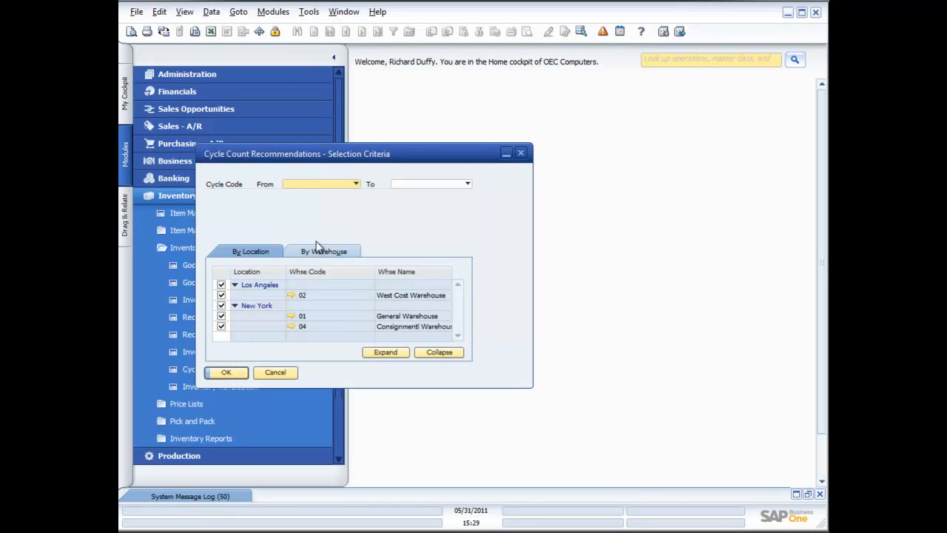
left_click_drag(290, 153, 449, 106)
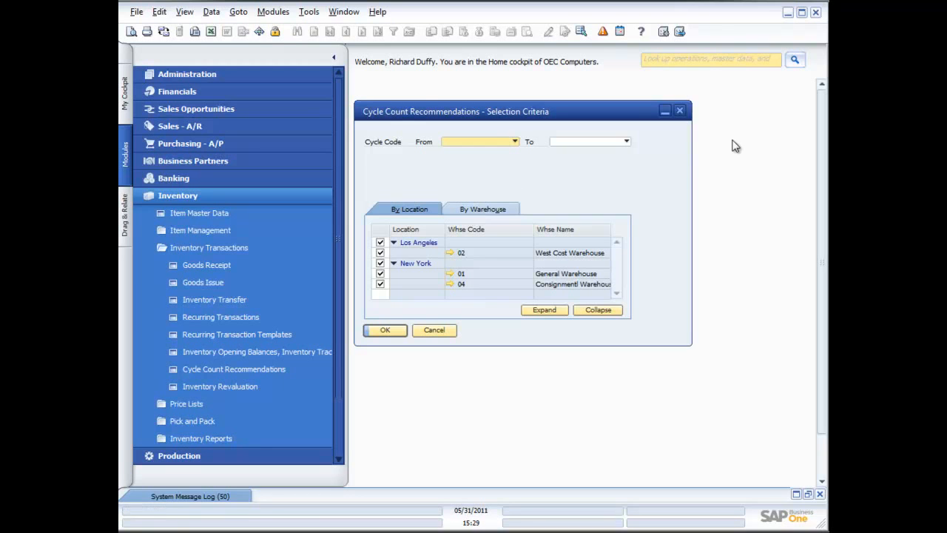
left_click(680, 111)
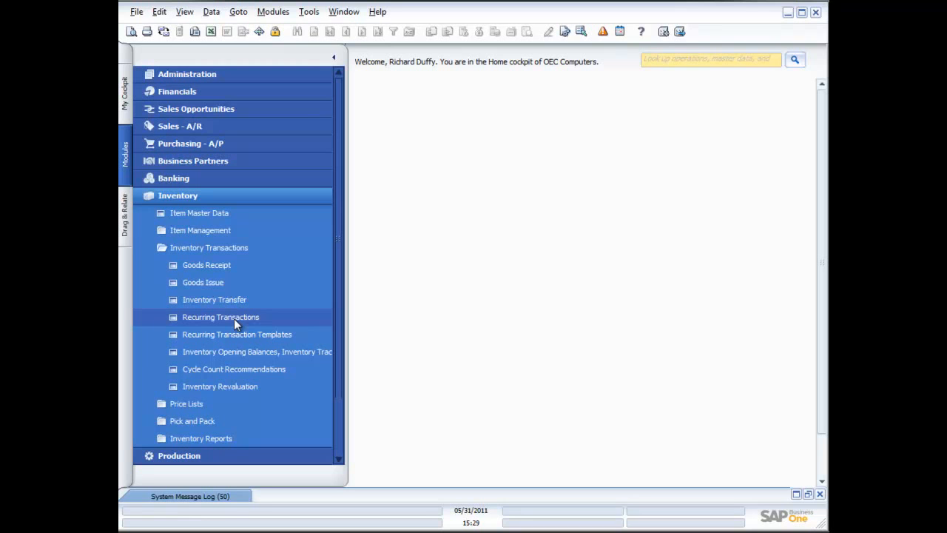
left_click(224, 384)
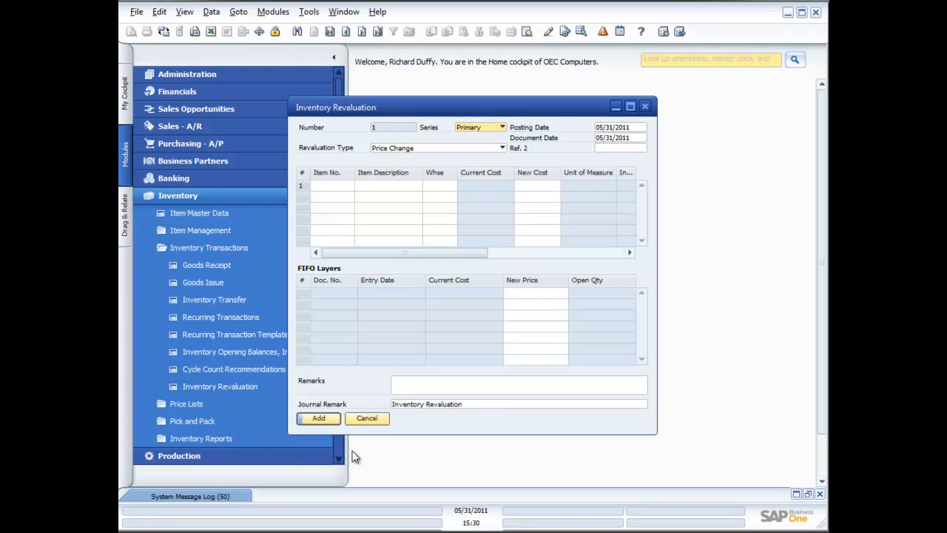
left_click(367, 419)
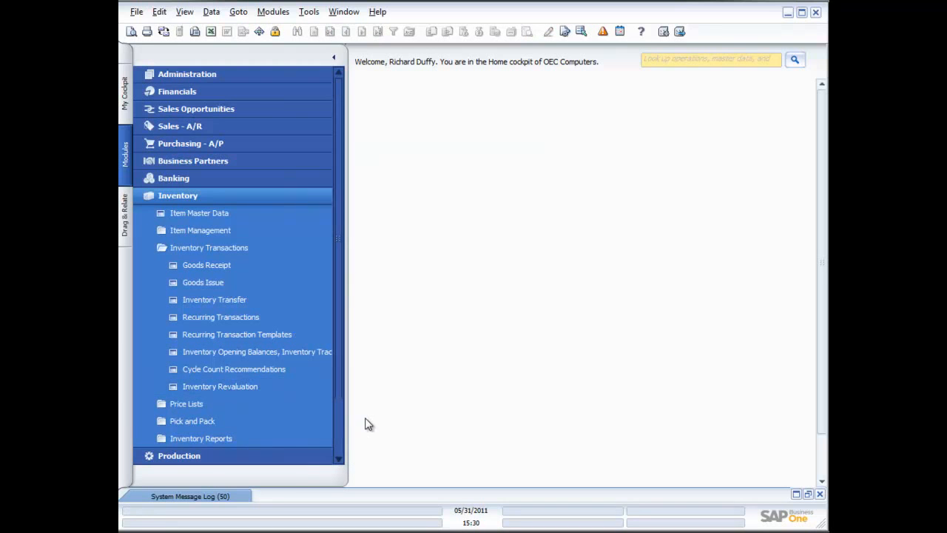
Run the Inventory Audit Report for all items and warehouses and expand item A00001's transaction history
left_click(216, 437)
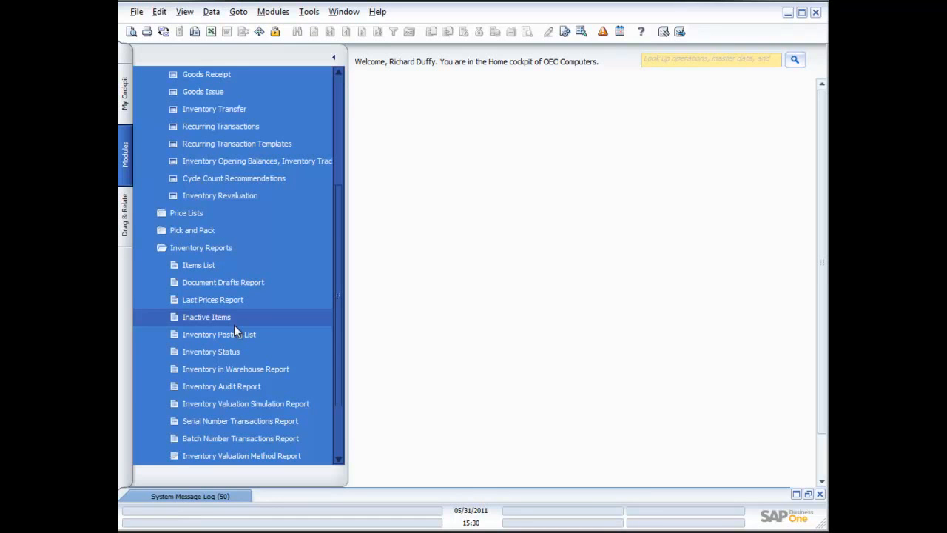
left_click(228, 387)
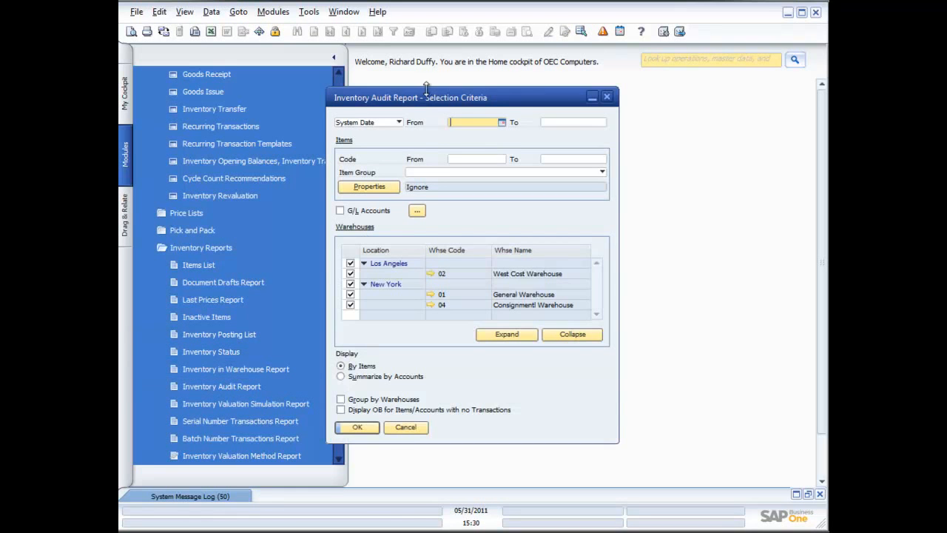
left_click_drag(442, 101, 522, 110)
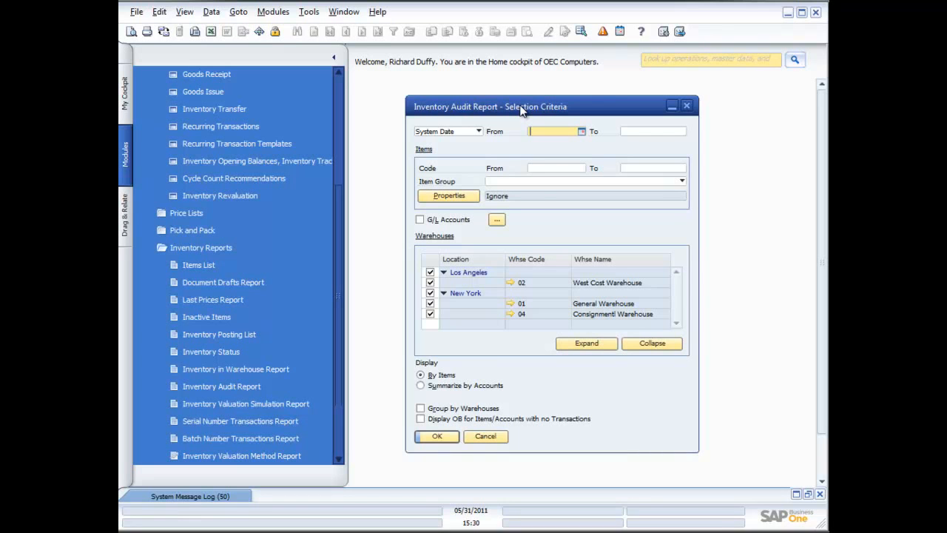
left_click(436, 437)
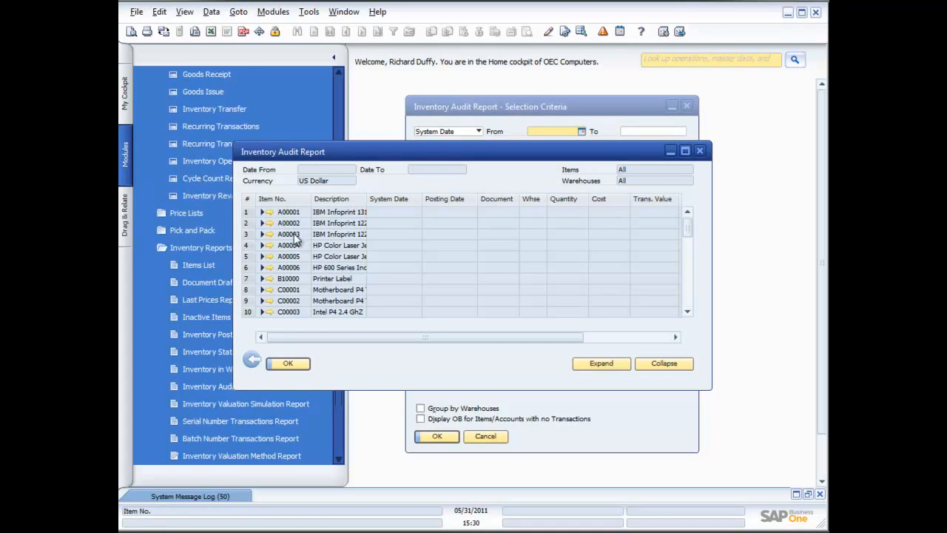
left_click(249, 213)
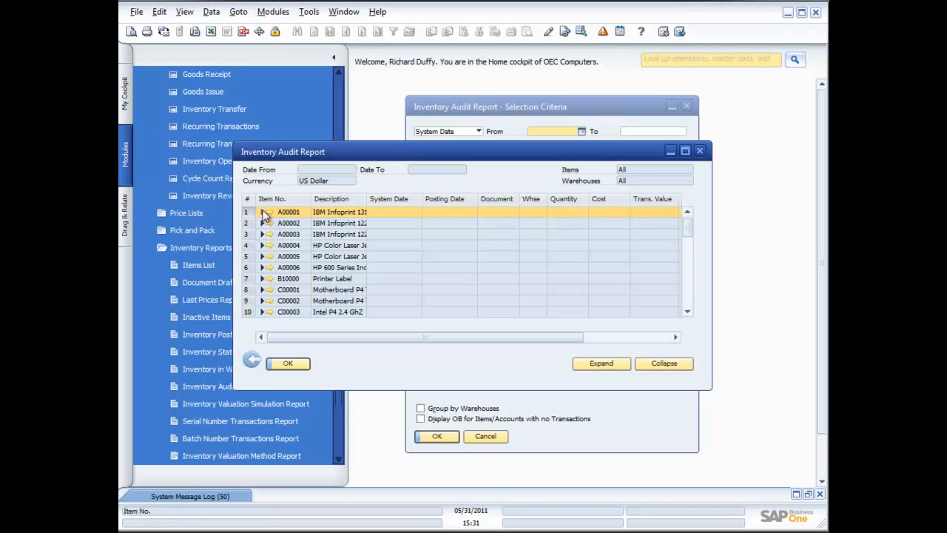
left_click(262, 213)
left_click_drag(710, 388, 826, 445)
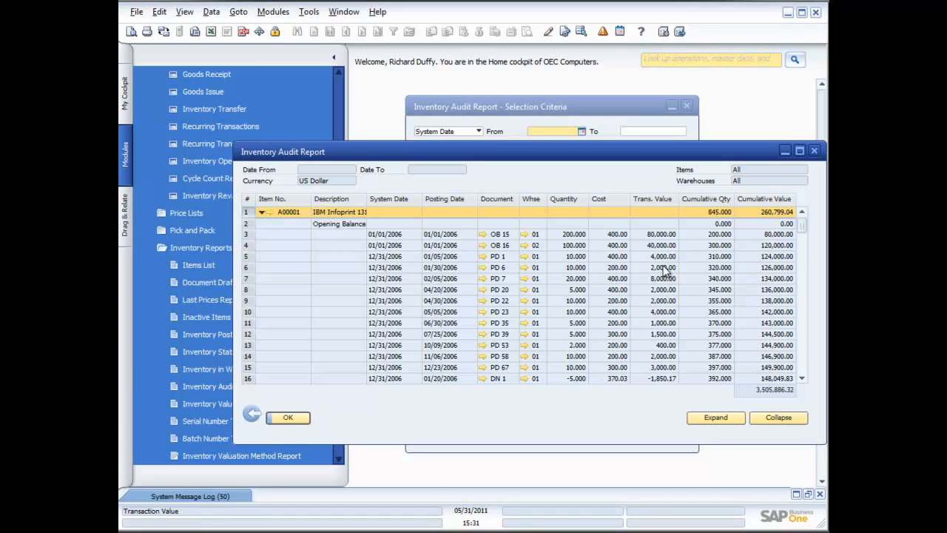
left_click_drag(802, 228, 794, 332)
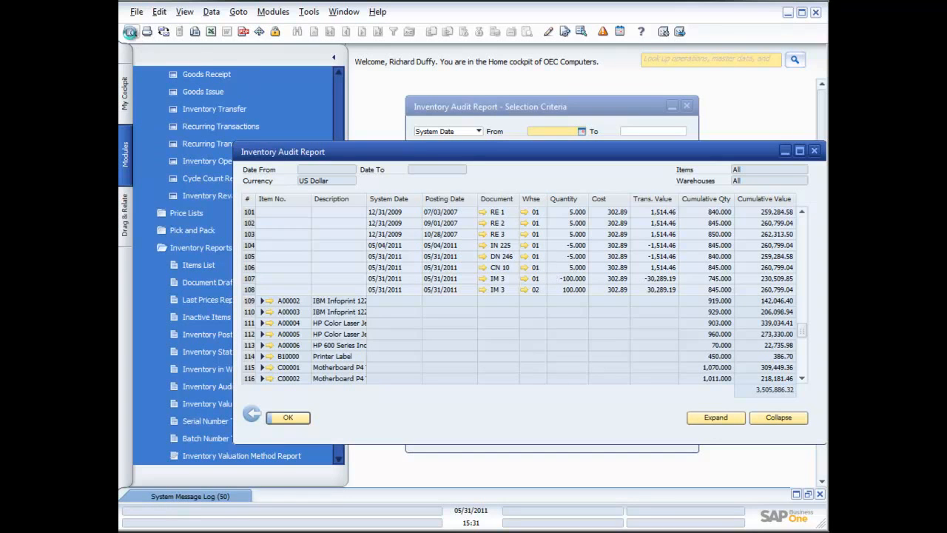
Open the print preview of the stock audit report, then close the preview, the report and its selection criteria
left_click(130, 33)
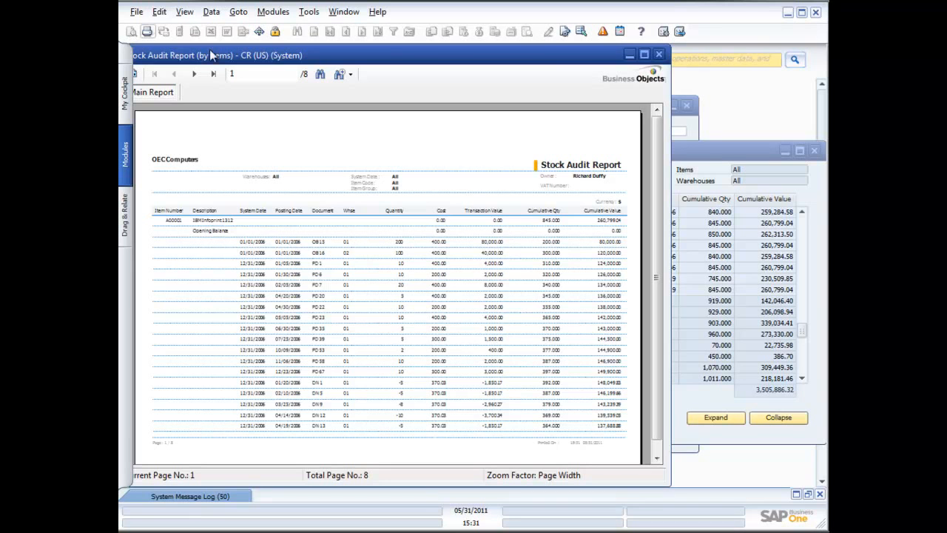
left_click(659, 55)
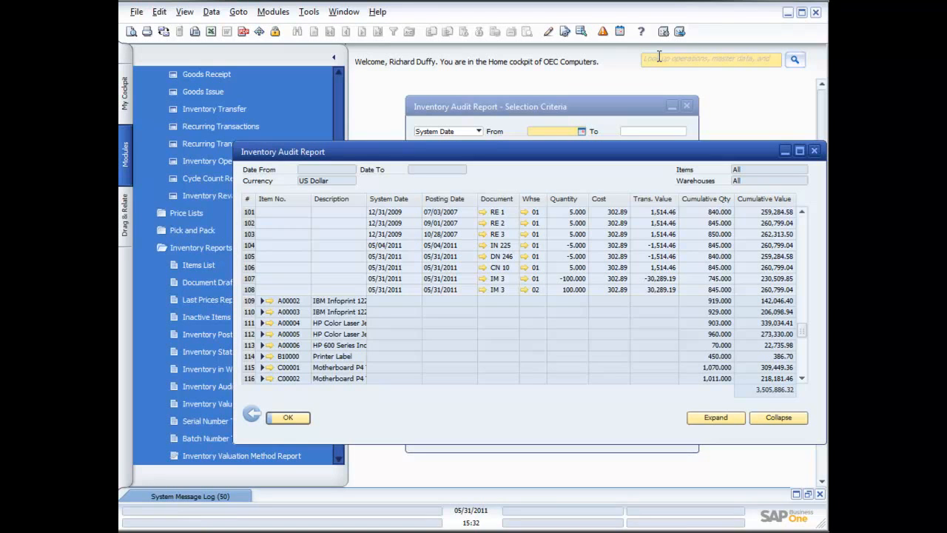
left_click(815, 150)
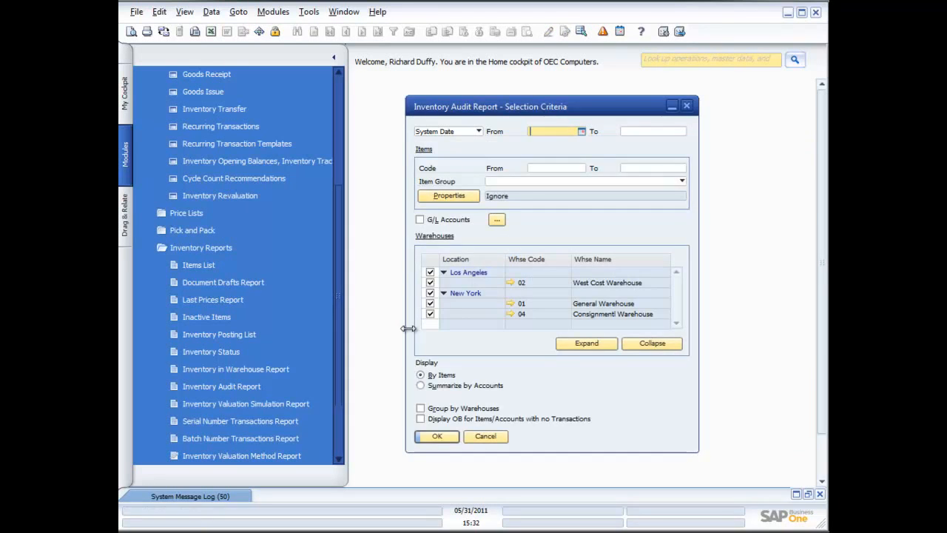
left_click(485, 436)
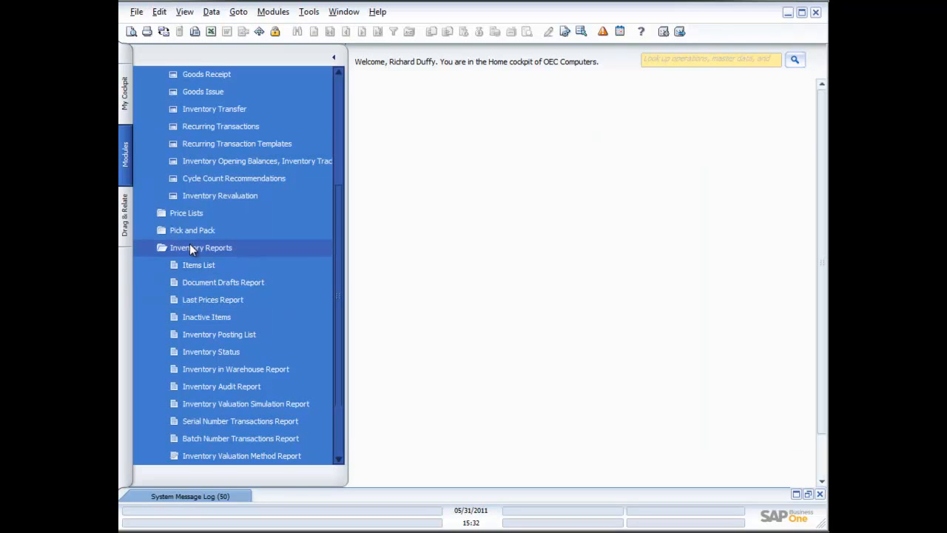
Open the Serial Numbers Management selection criteria, review the Operation options, and cancel the window
left_click(190, 249)
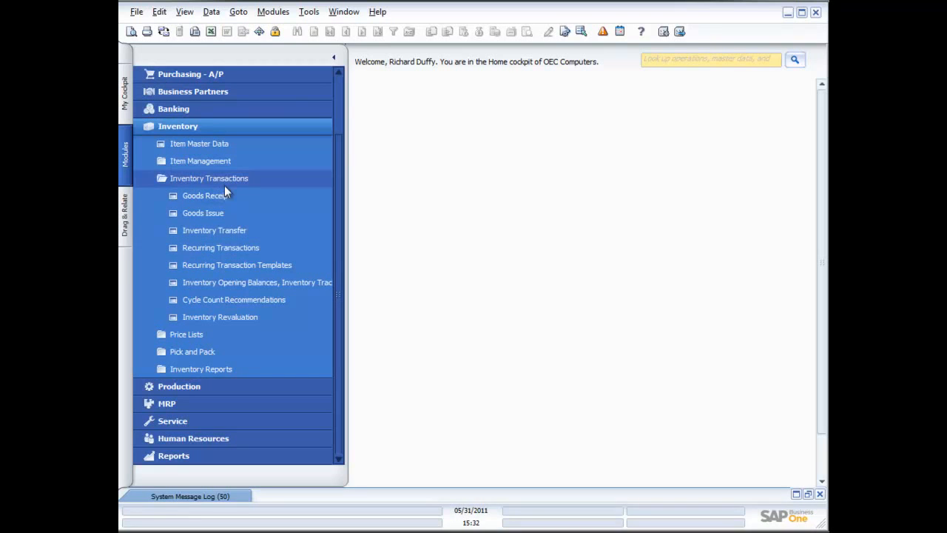
left_click(201, 162)
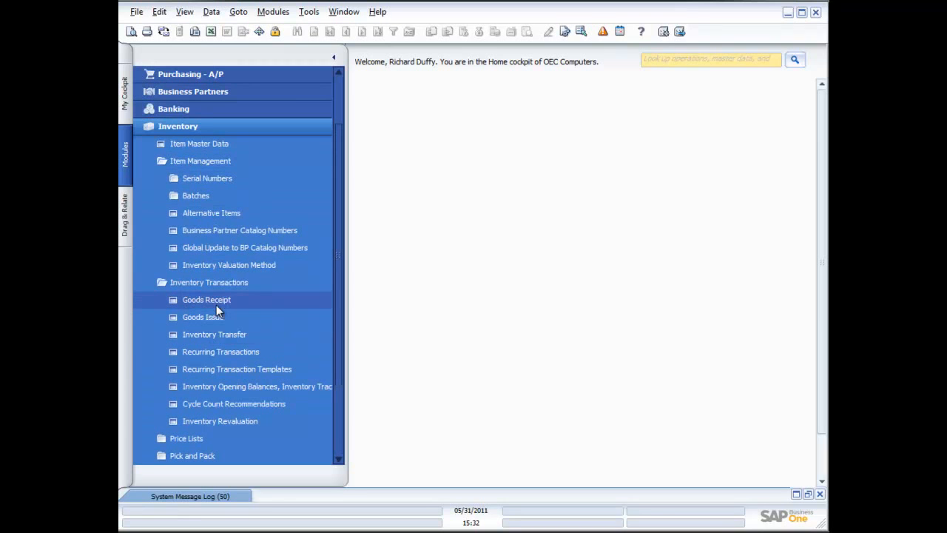
left_click(193, 180)
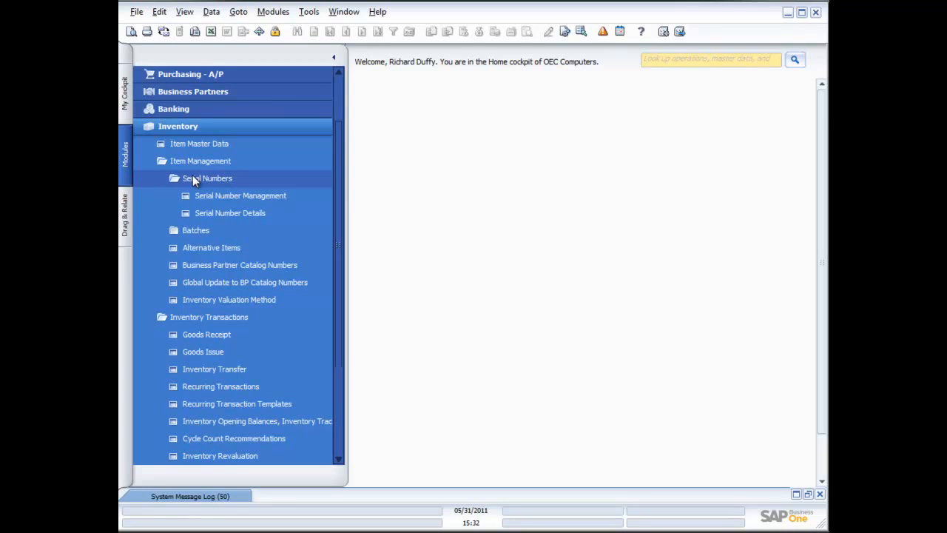
left_click(222, 193)
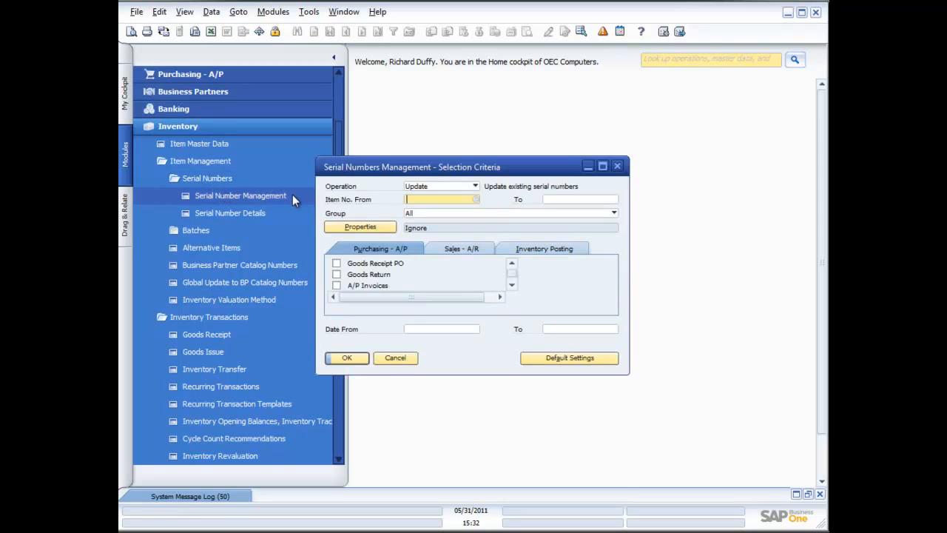
left_click(476, 187)
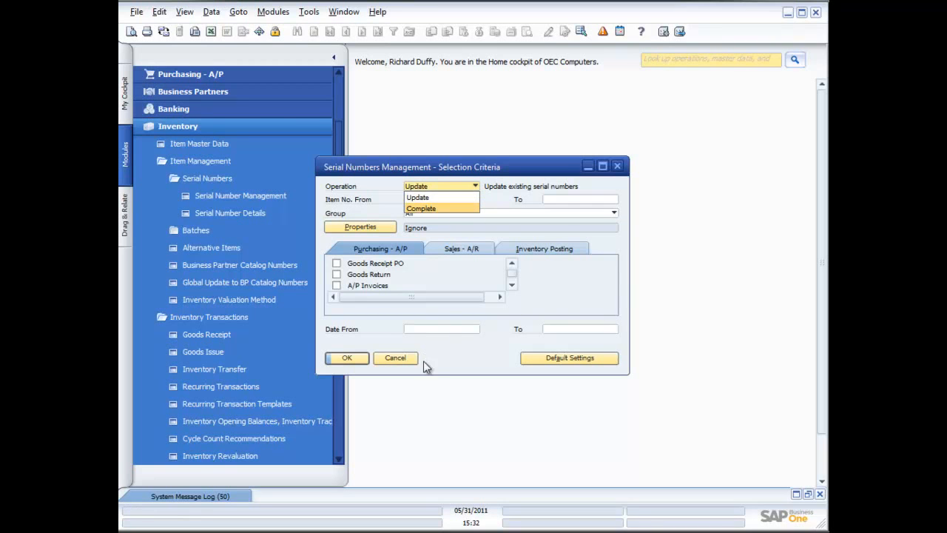
left_click(401, 361)
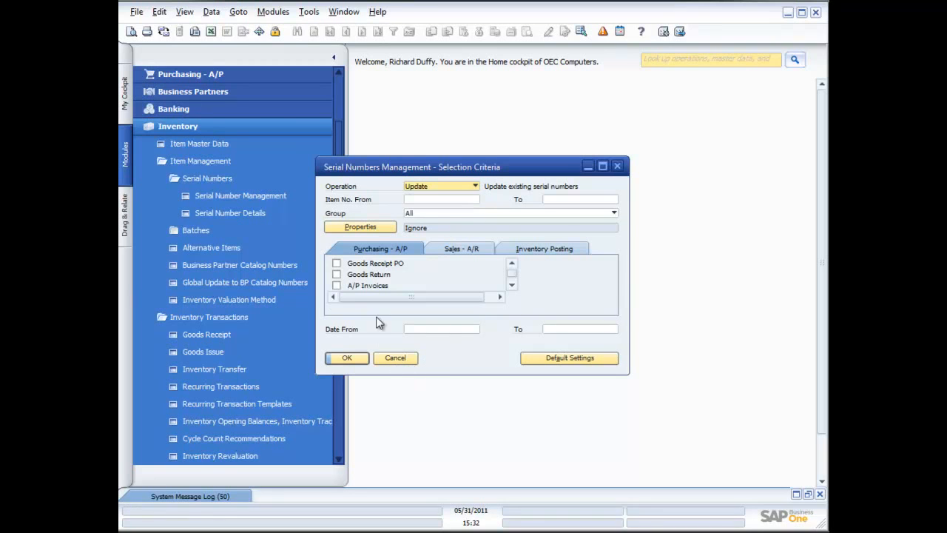
left_click(396, 358)
Open Serial Number Details and browse through the serial number records and their fields
left_click(225, 212)
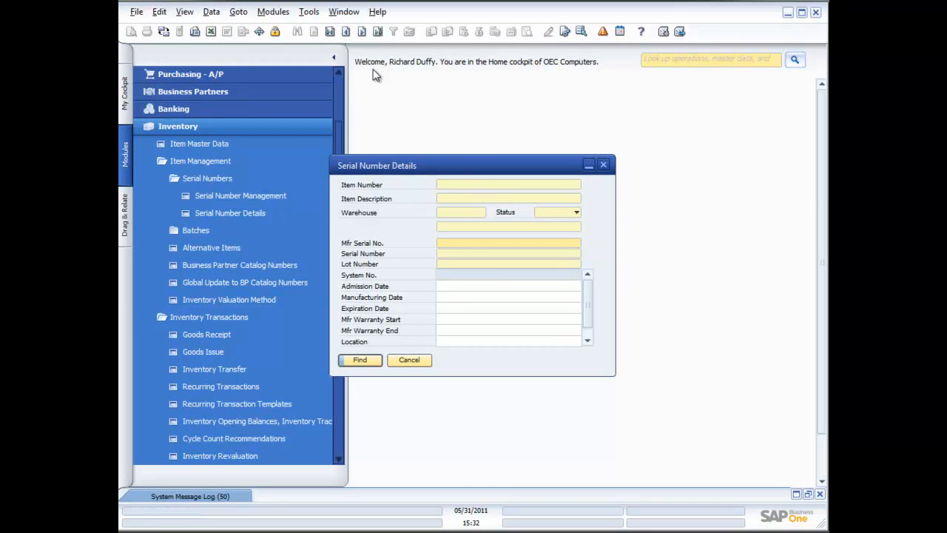
left_click(330, 33)
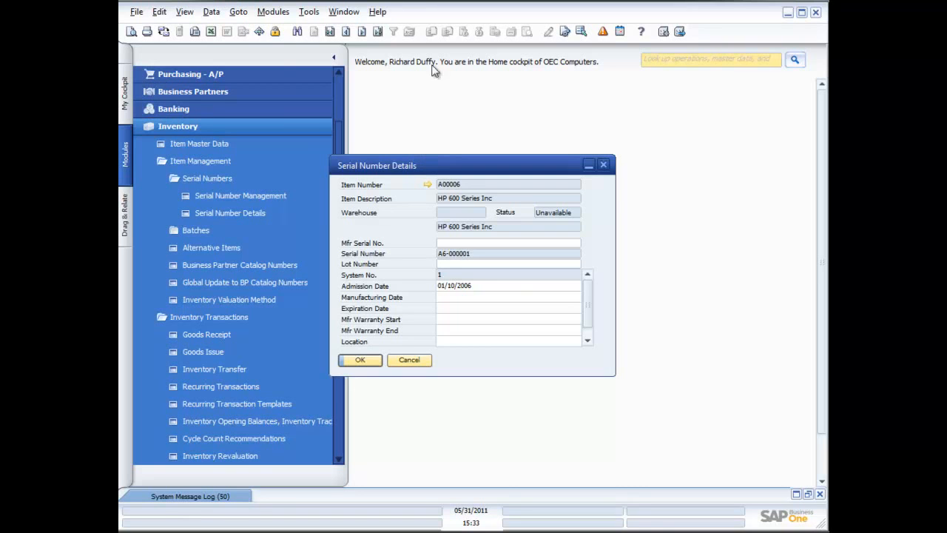
left_click(362, 31)
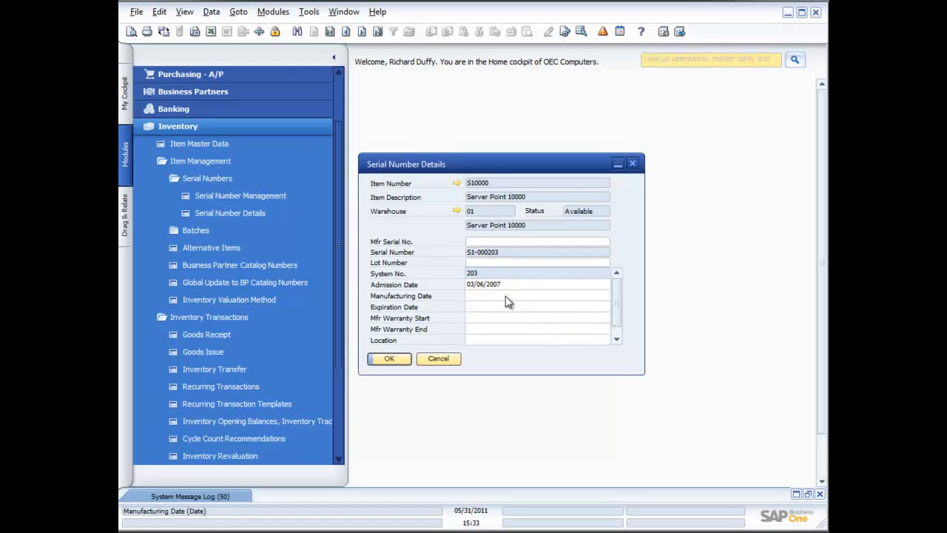
left_click(615, 332)
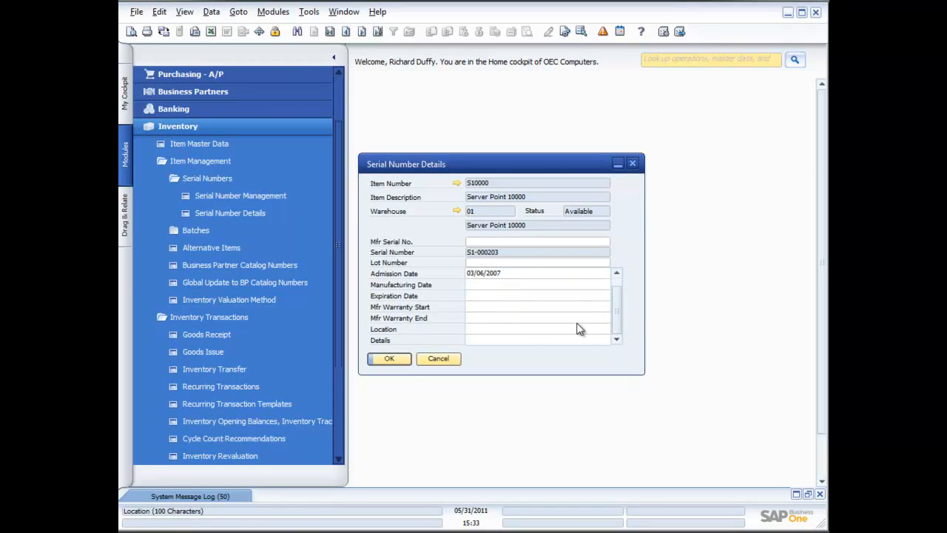